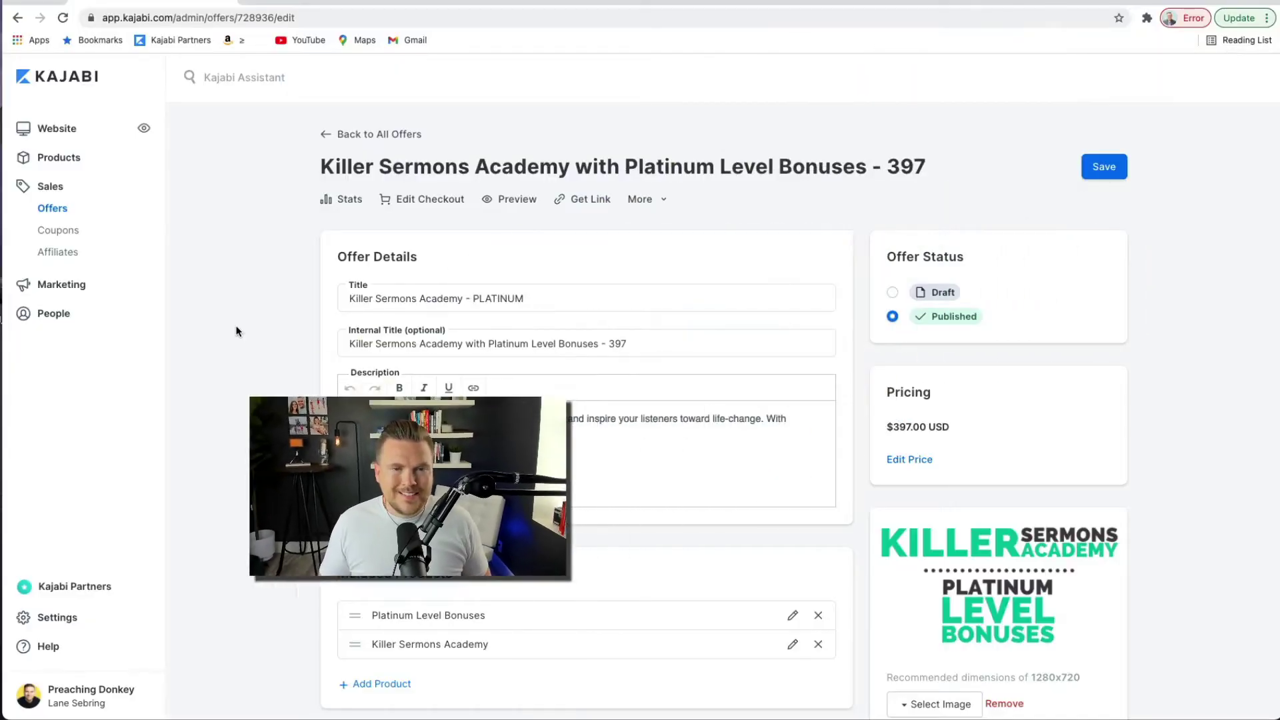
- Open the checkout editor for the Platinum offer
{"action": "scroll", "coordinate": [264, 424], "scroll_direction": "down", "scroll_amount": 1}
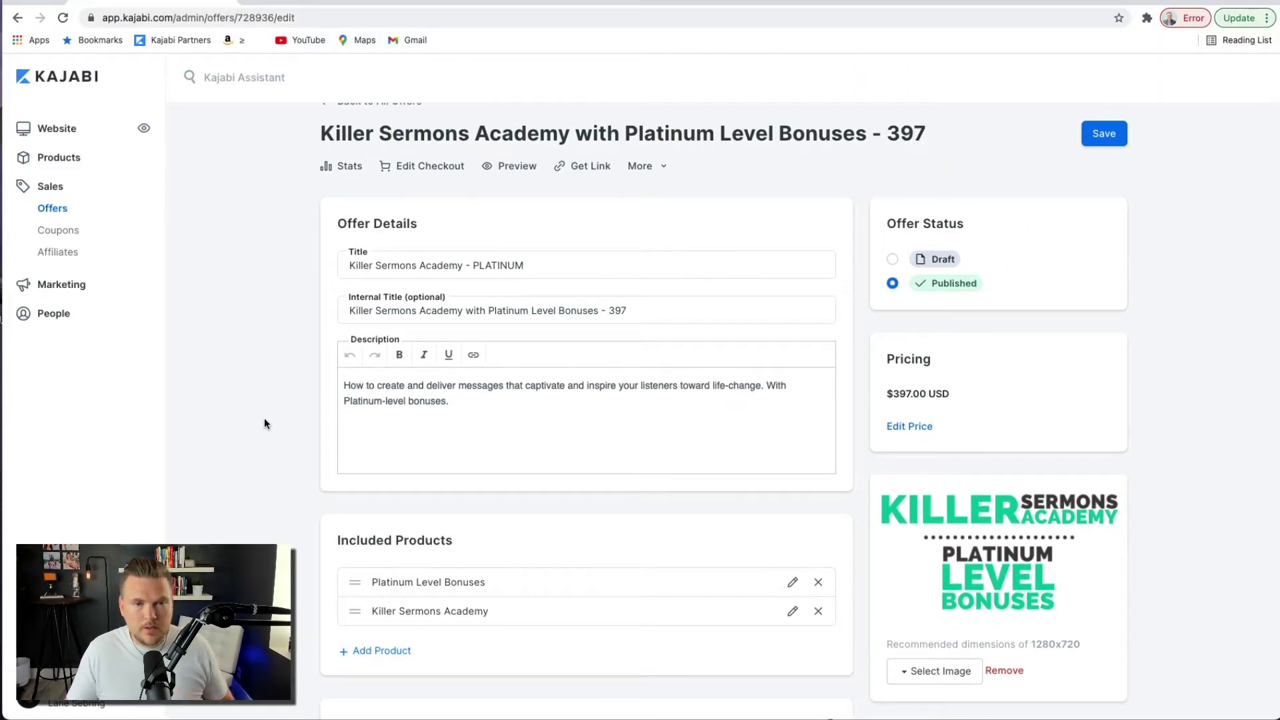
{"action": "scroll", "coordinate": [265, 420], "scroll_direction": "up", "scroll_amount": 1}
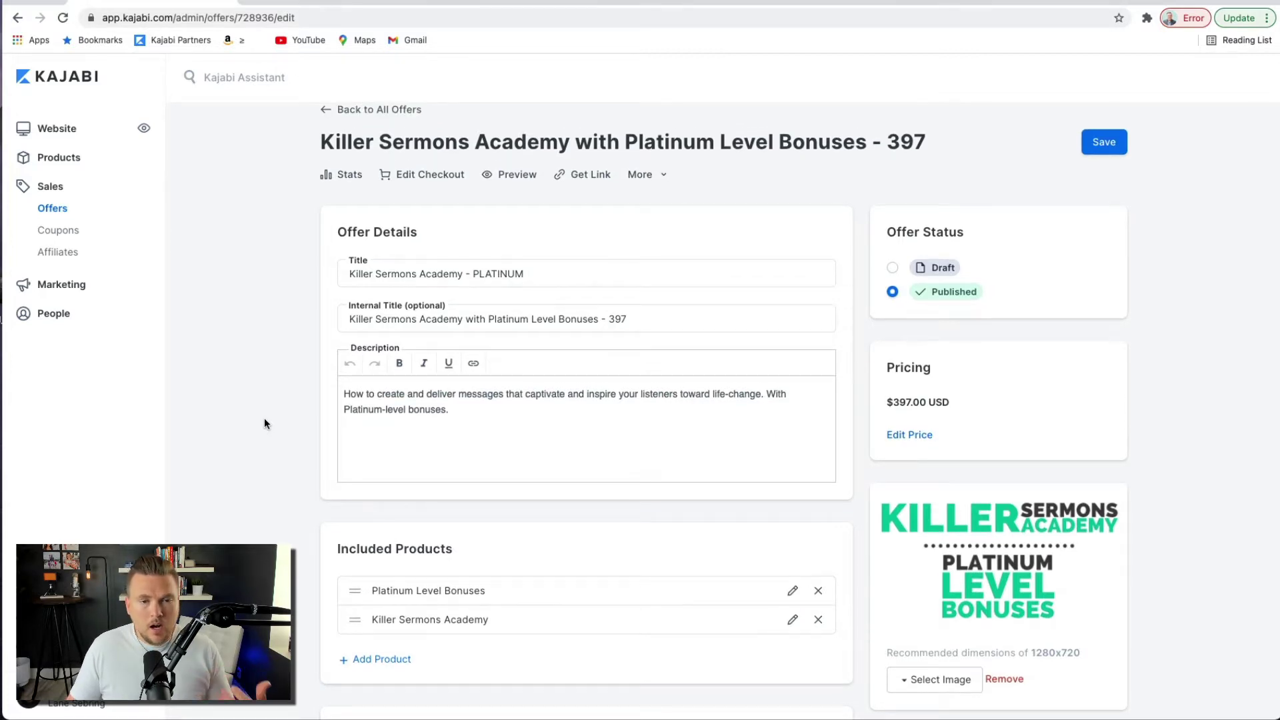
{"action": "scroll", "coordinate": [265, 419], "scroll_direction": "down", "scroll_amount": 5}
{"action": "scroll", "coordinate": [264, 423], "scroll_direction": "down", "scroll_amount": 4}
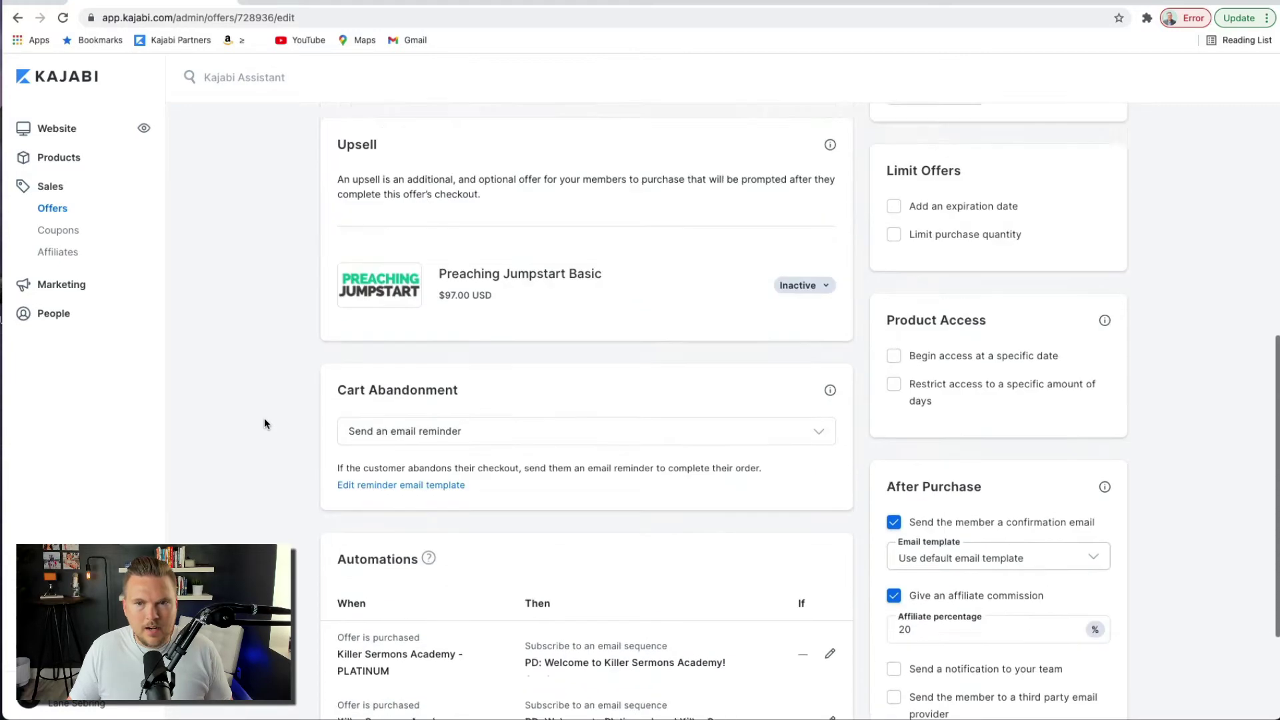
{"action": "scroll", "coordinate": [264, 420], "scroll_direction": "up", "scroll_amount": 2}
{"action": "scroll", "coordinate": [422, 347], "scroll_direction": "down", "scroll_amount": 3}
{"action": "scroll", "coordinate": [422, 345], "scroll_direction": "up", "scroll_amount": 3}
{"action": "scroll", "coordinate": [422, 345], "scroll_direction": "down", "scroll_amount": 3}
{"action": "scroll", "coordinate": [422, 345], "scroll_direction": "up", "scroll_amount": 10}
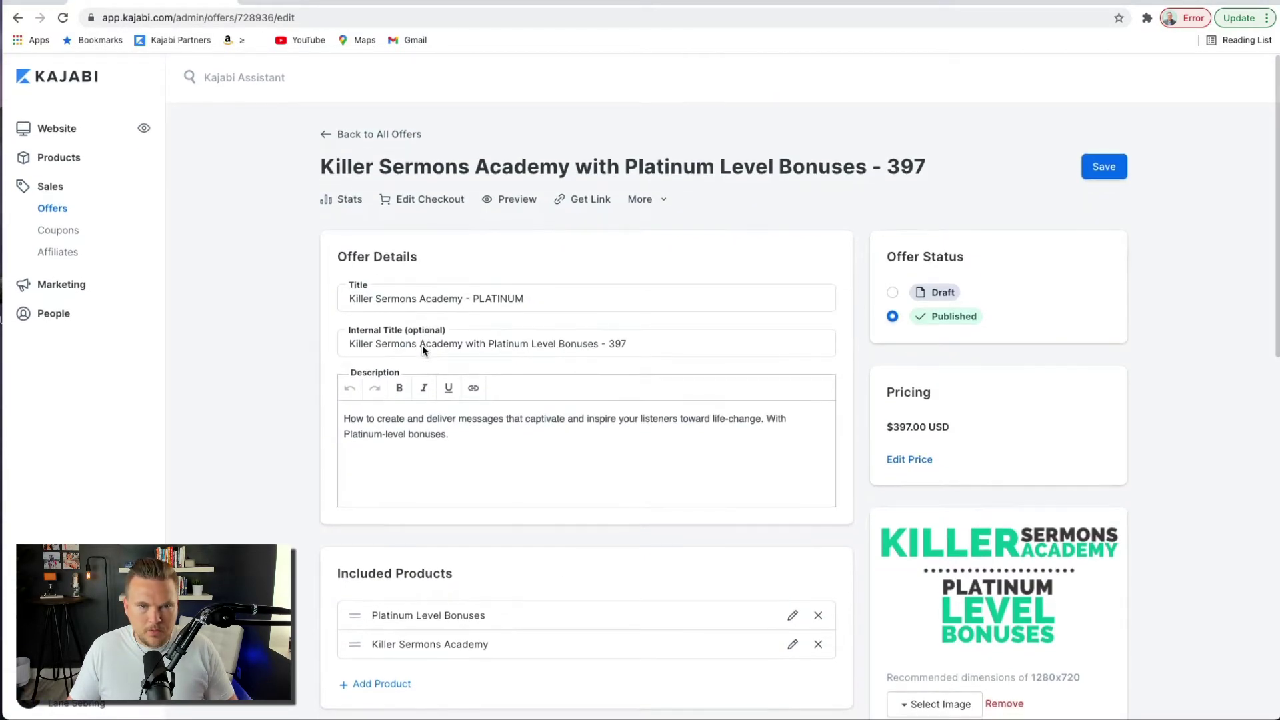
{"action": "left_click", "coordinate": [423, 204]}
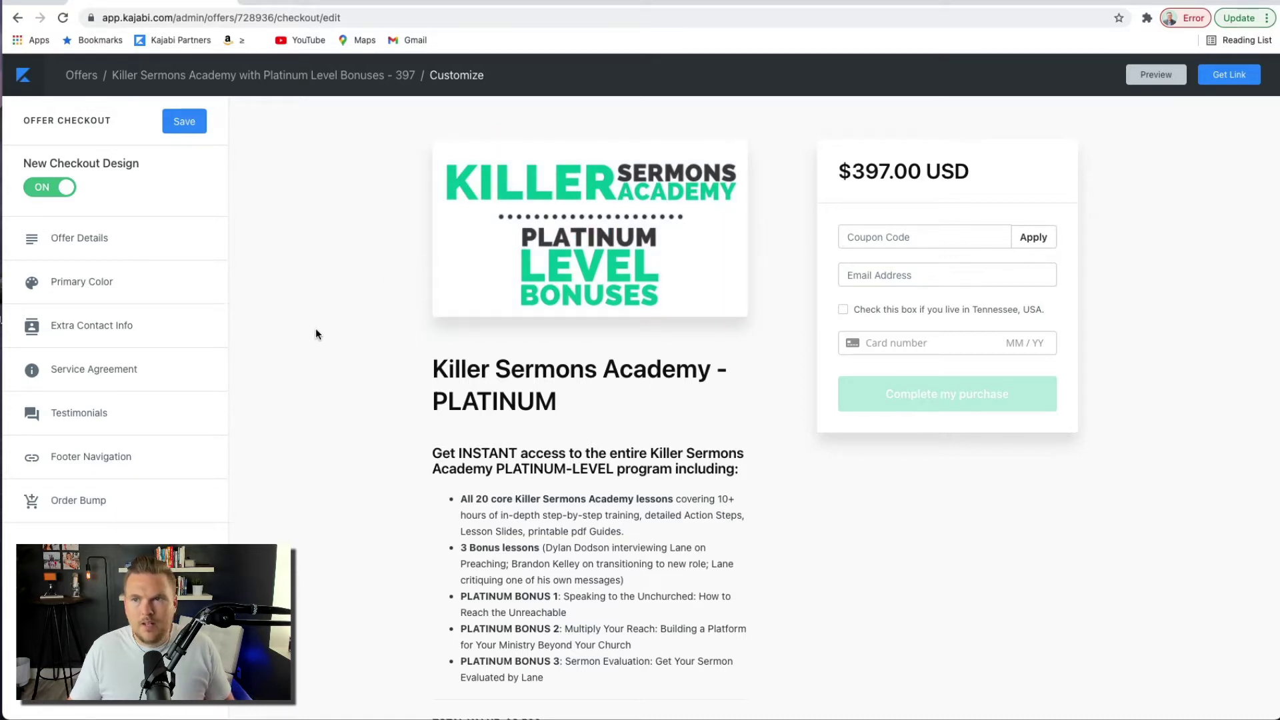
- Preview the live $397 checkout page, switching back to the editor and again to the preview
{"action": "left_click", "coordinate": [1152, 75]}
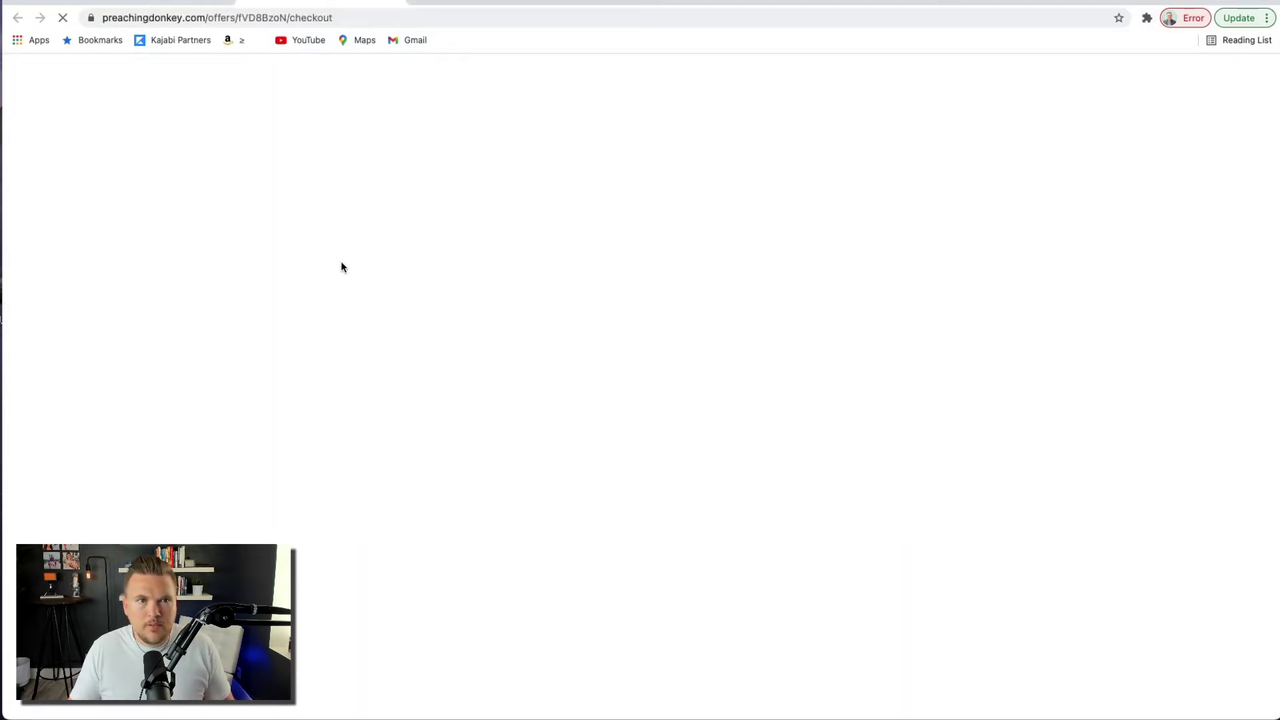
{"action": "scroll", "coordinate": [222, 295], "scroll_direction": "down", "scroll_amount": 3}
{"action": "scroll", "coordinate": [222, 295], "scroll_direction": "up", "scroll_amount": 3}
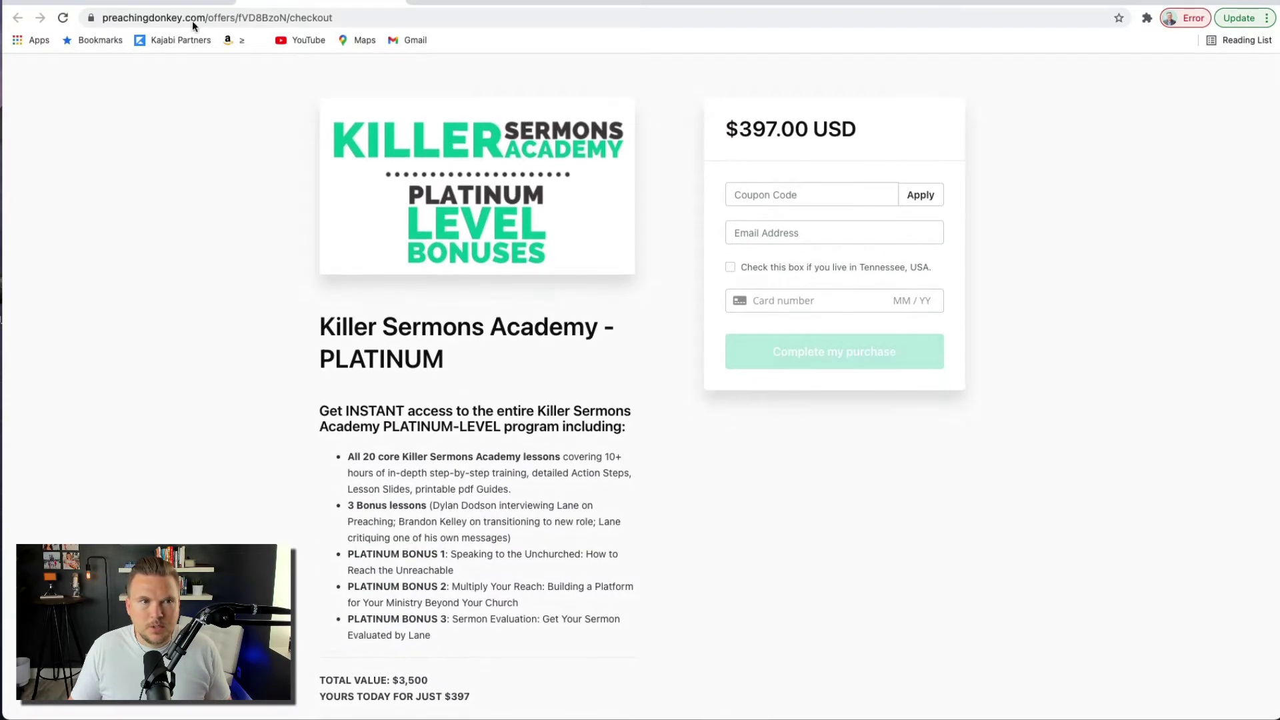
{"action": "left_click", "coordinate": [166, 2]}
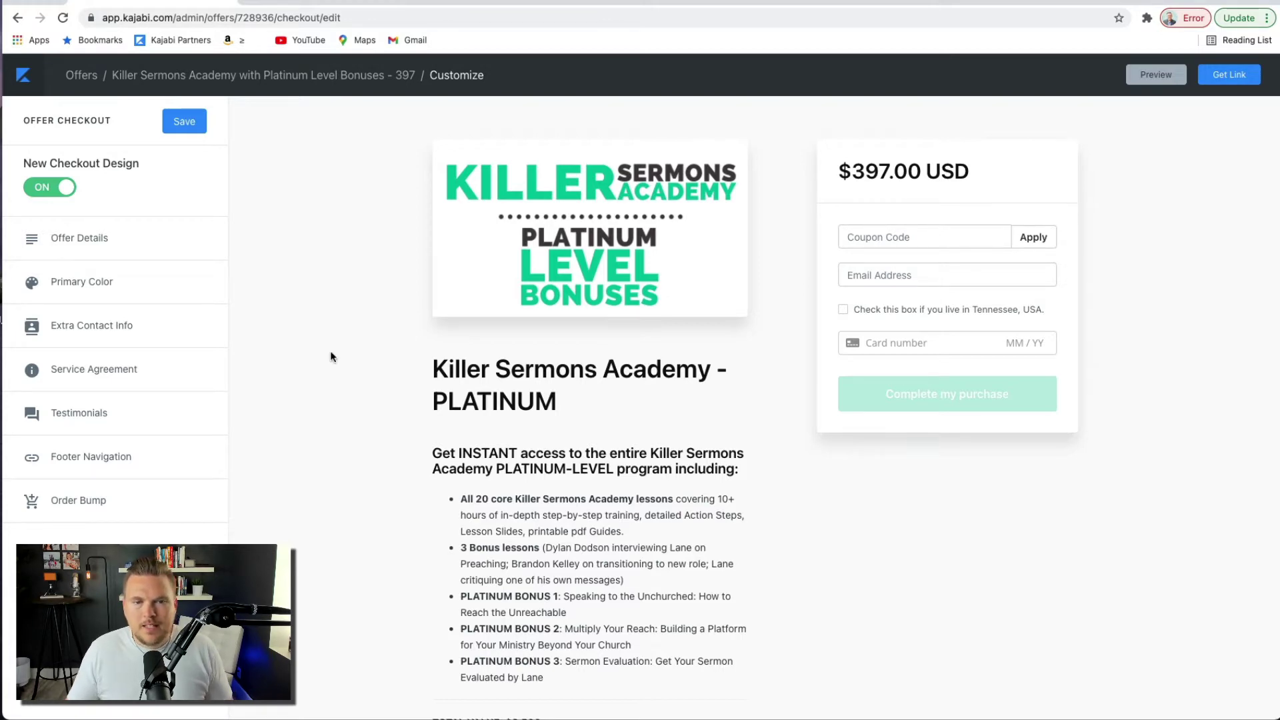
{"action": "scroll", "coordinate": [331, 357], "scroll_direction": "down", "scroll_amount": 4}
{"action": "scroll", "coordinate": [331, 357], "scroll_direction": "up", "scroll_amount": 4}
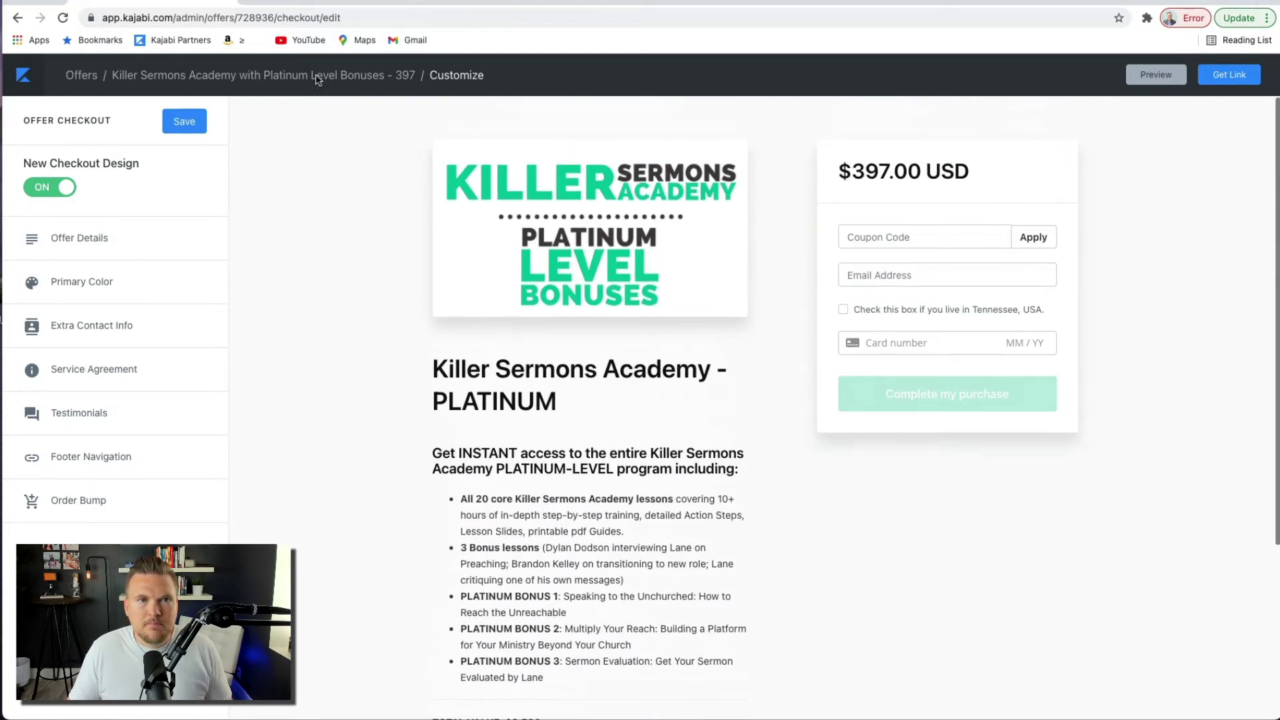
{"action": "left_click", "coordinate": [323, 8]}
{"action": "scroll", "coordinate": [242, 312], "scroll_direction": "down", "scroll_amount": 3}
{"action": "scroll", "coordinate": [242, 312], "scroll_direction": "up", "scroll_amount": 3}
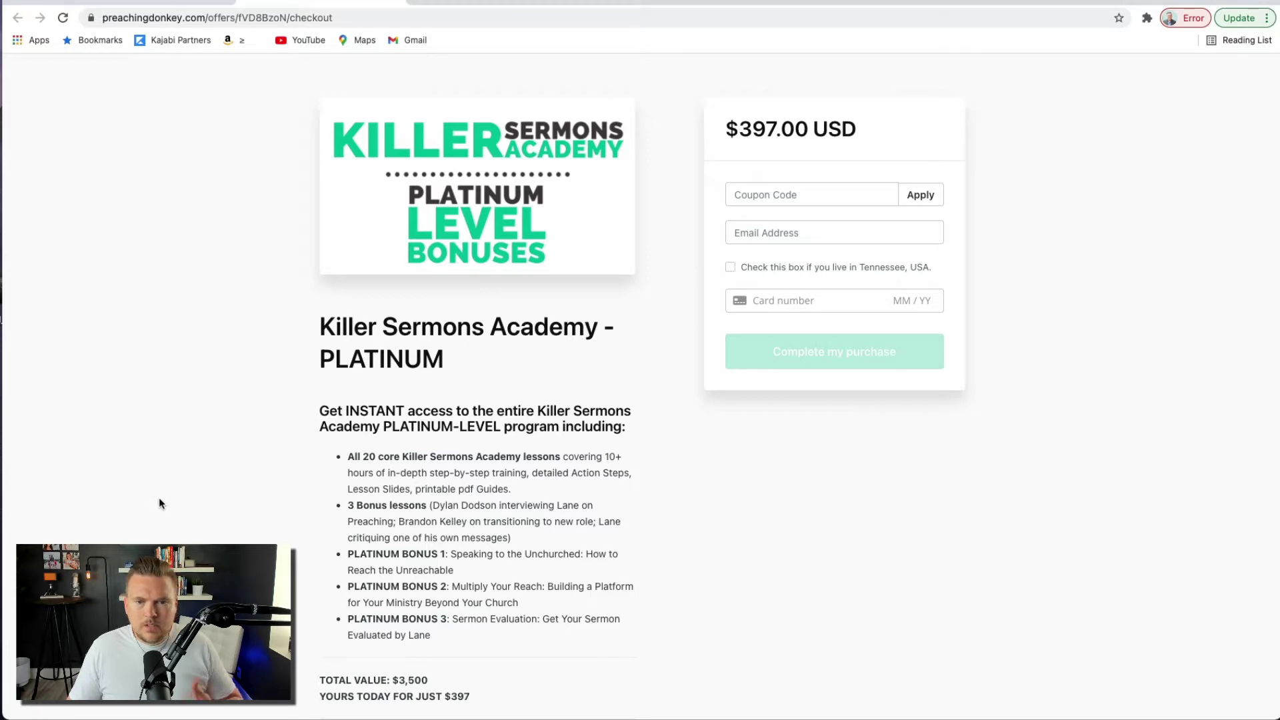
{"action": "scroll", "coordinate": [664, 562], "scroll_direction": "down", "scroll_amount": 3}
{"action": "scroll", "coordinate": [663, 559], "scroll_direction": "up", "scroll_amount": 3}
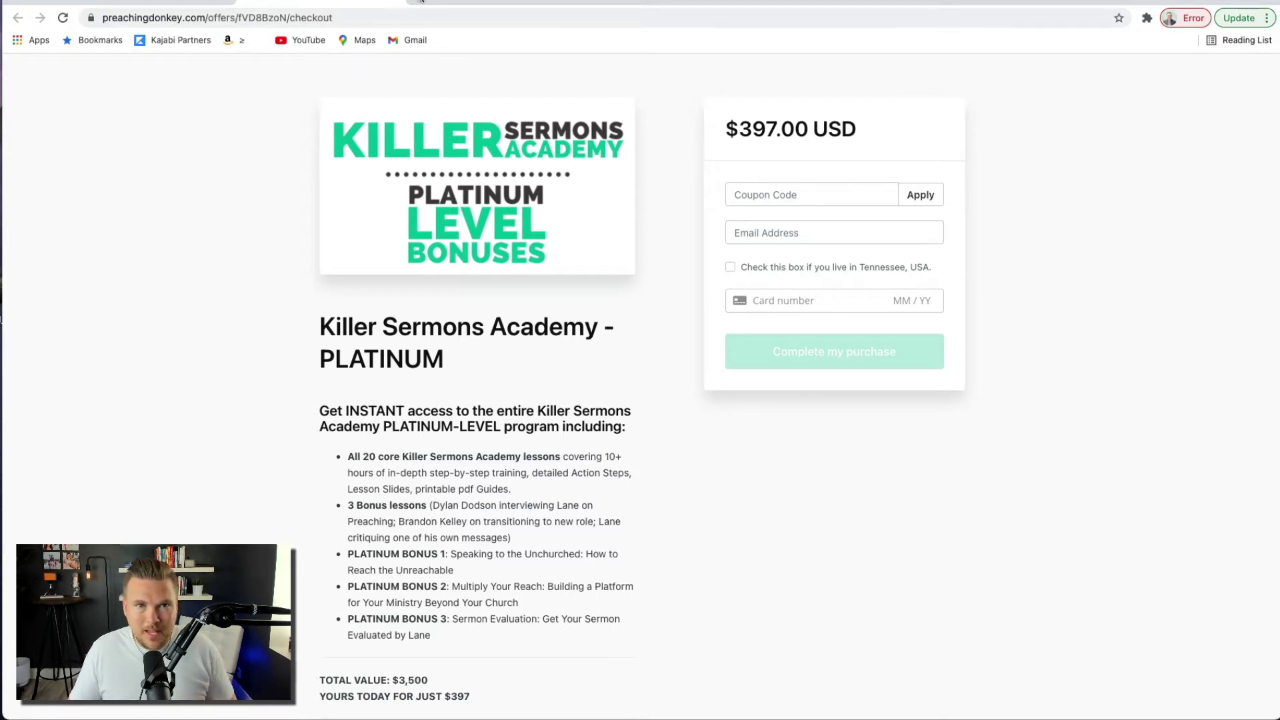
{"action": "key", "text": "super+t"}
- Load preachingdonkey.com/ksa, accept all cookies, and hide the Kajabi admin bar
{"action": "type", "text": "pre"}
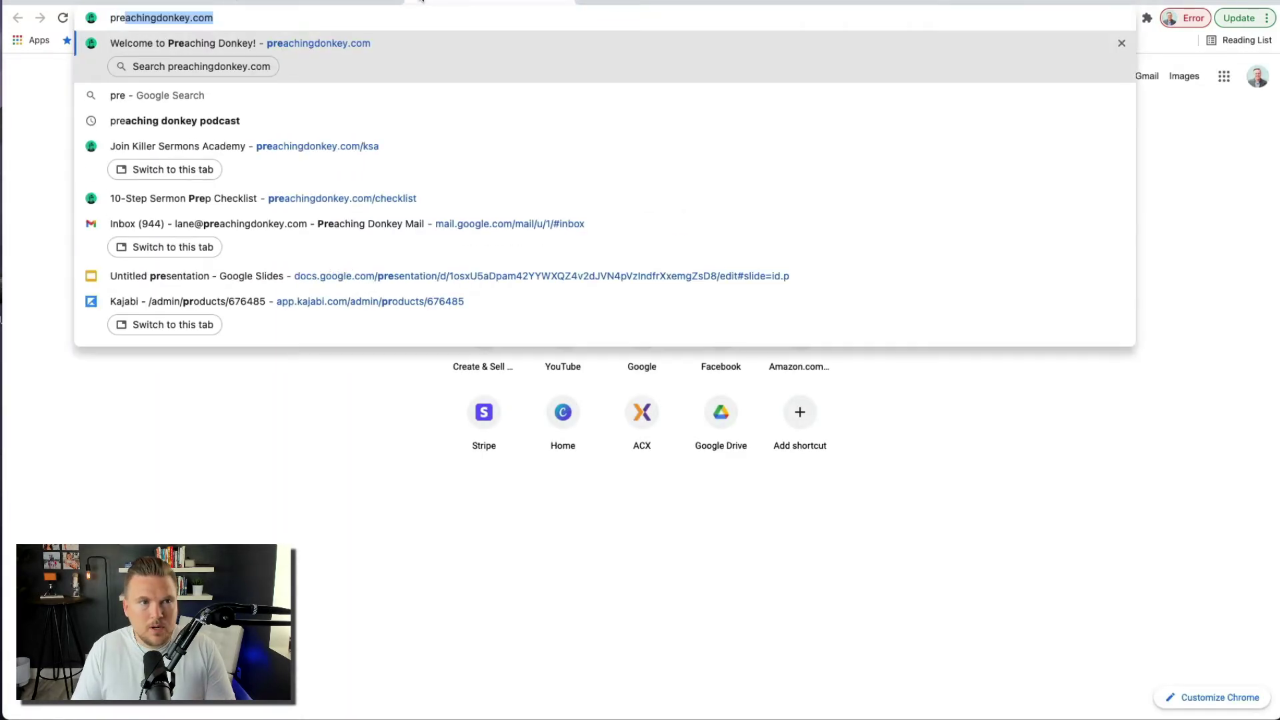
{"action": "type", "text": "achingdonkey.com/k"}
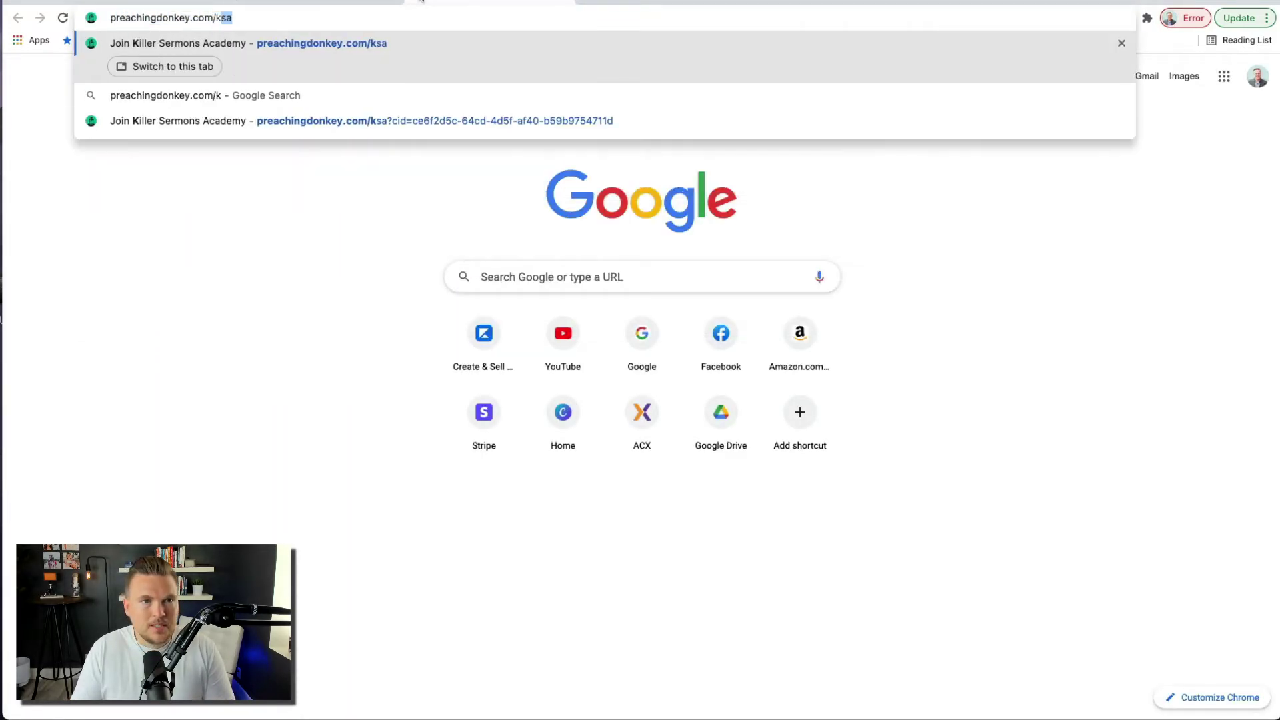
{"action": "key", "text": "Return"}
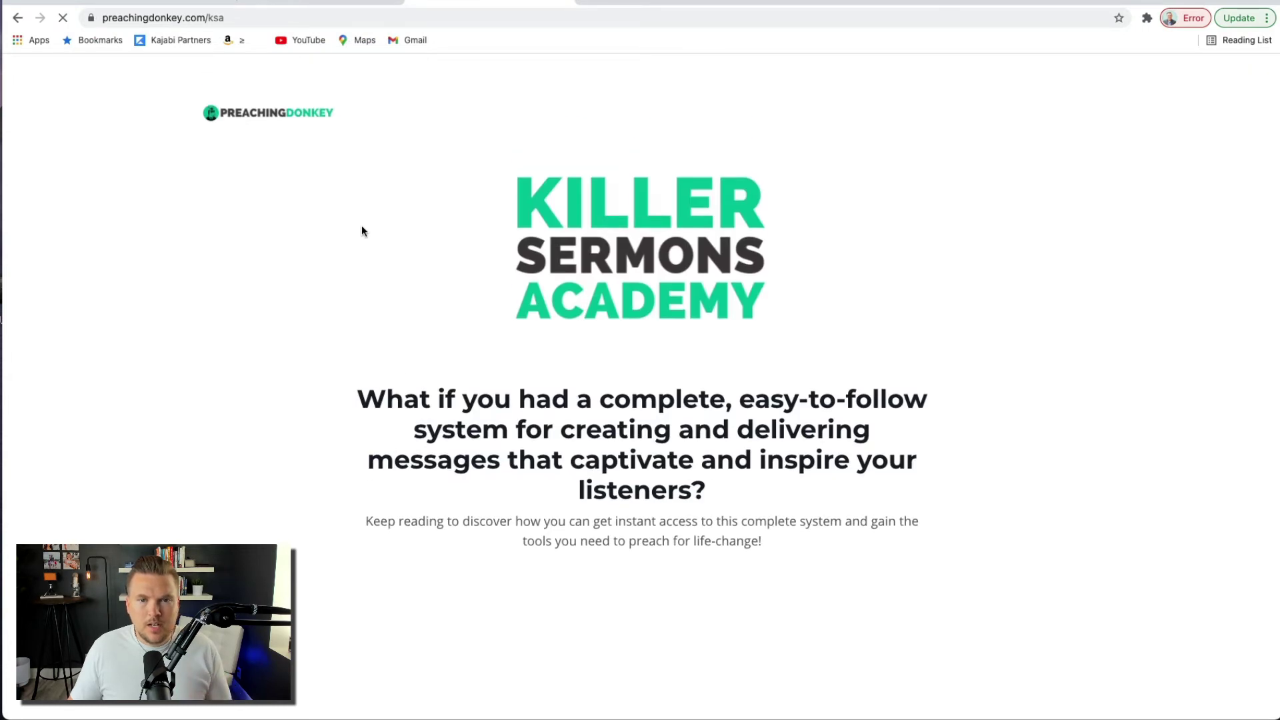
{"action": "left_click", "coordinate": [1053, 678]}
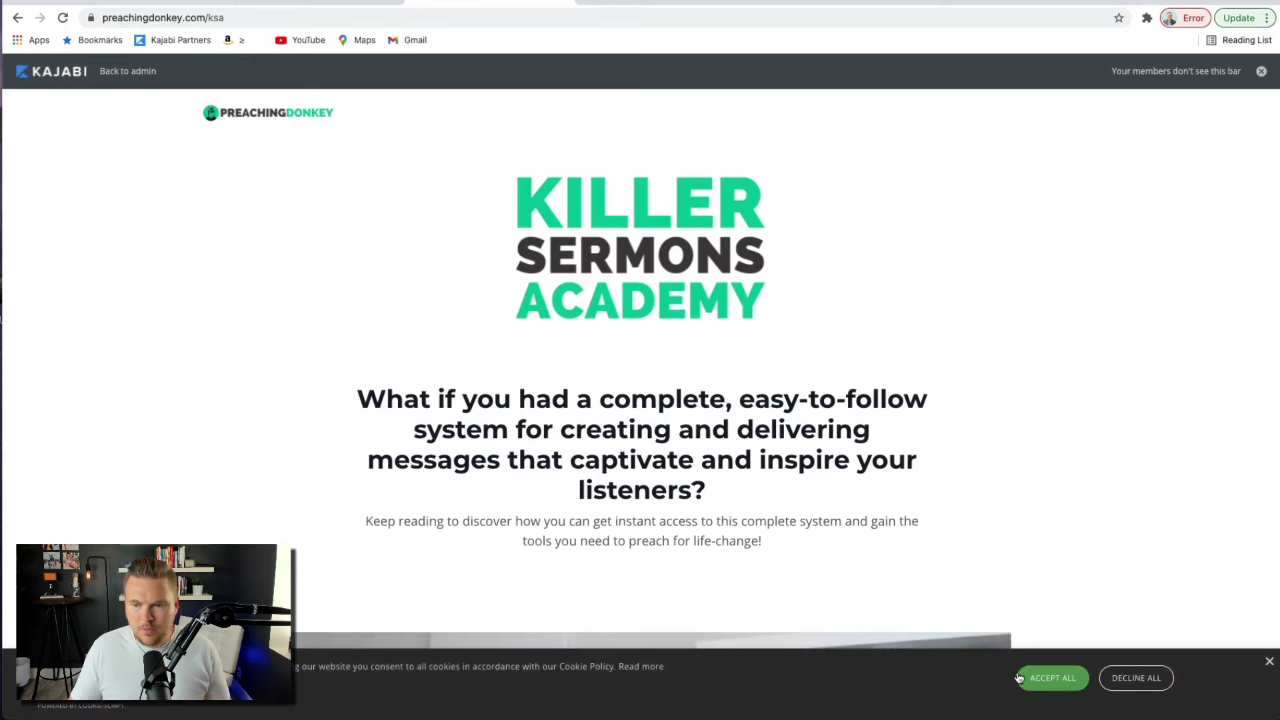
{"action": "left_click", "coordinate": [1263, 72]}
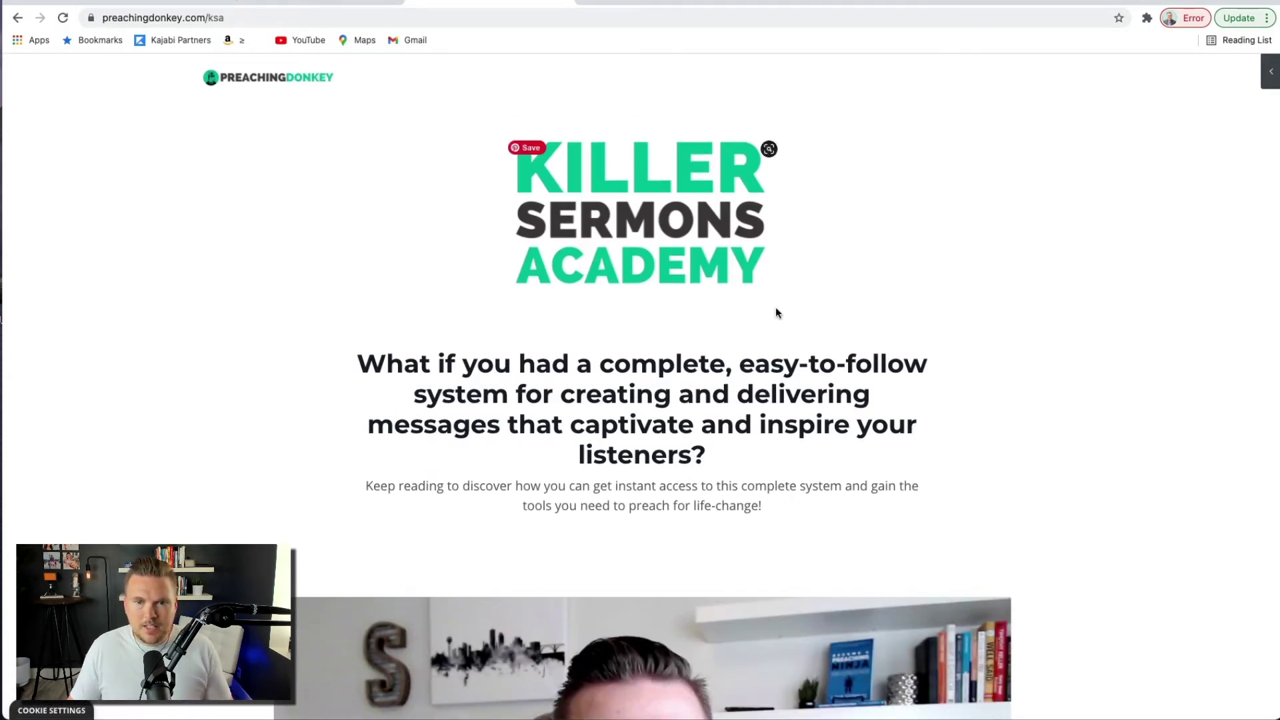
- Scroll down to the Basic $297 and Platinum $397 pricing cards
{"action": "scroll", "coordinate": [775, 307], "scroll_direction": "down", "scroll_amount": 20}
{"action": "scroll", "coordinate": [775, 312], "scroll_direction": "down", "scroll_amount": 20}
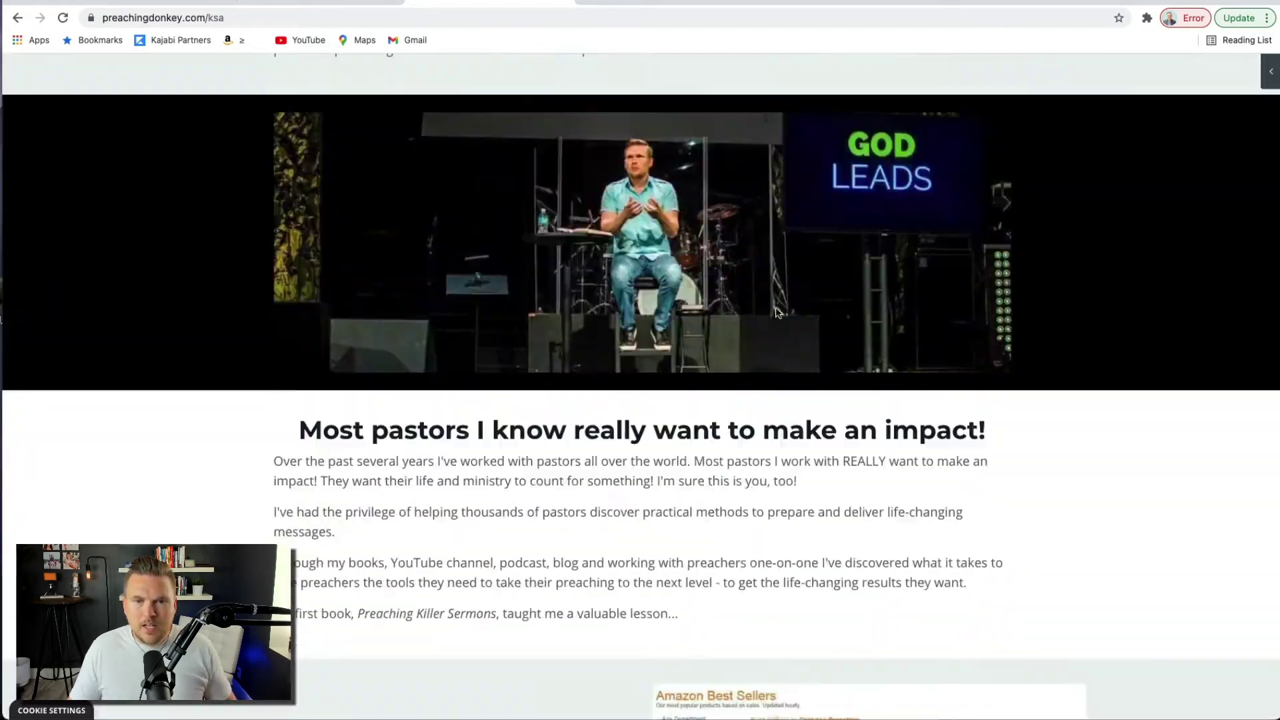
{"action": "scroll", "coordinate": [775, 313], "scroll_direction": "down", "scroll_amount": 20}
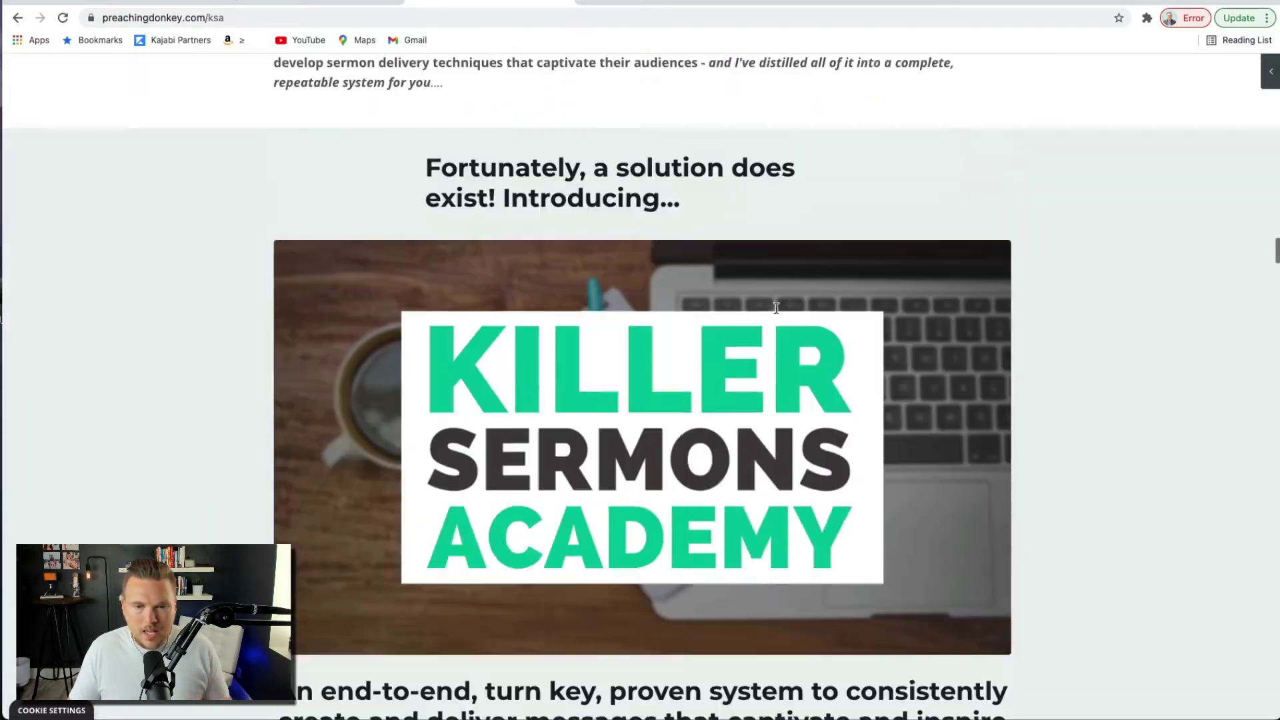
{"action": "scroll", "coordinate": [776, 312], "scroll_direction": "down", "scroll_amount": 20}
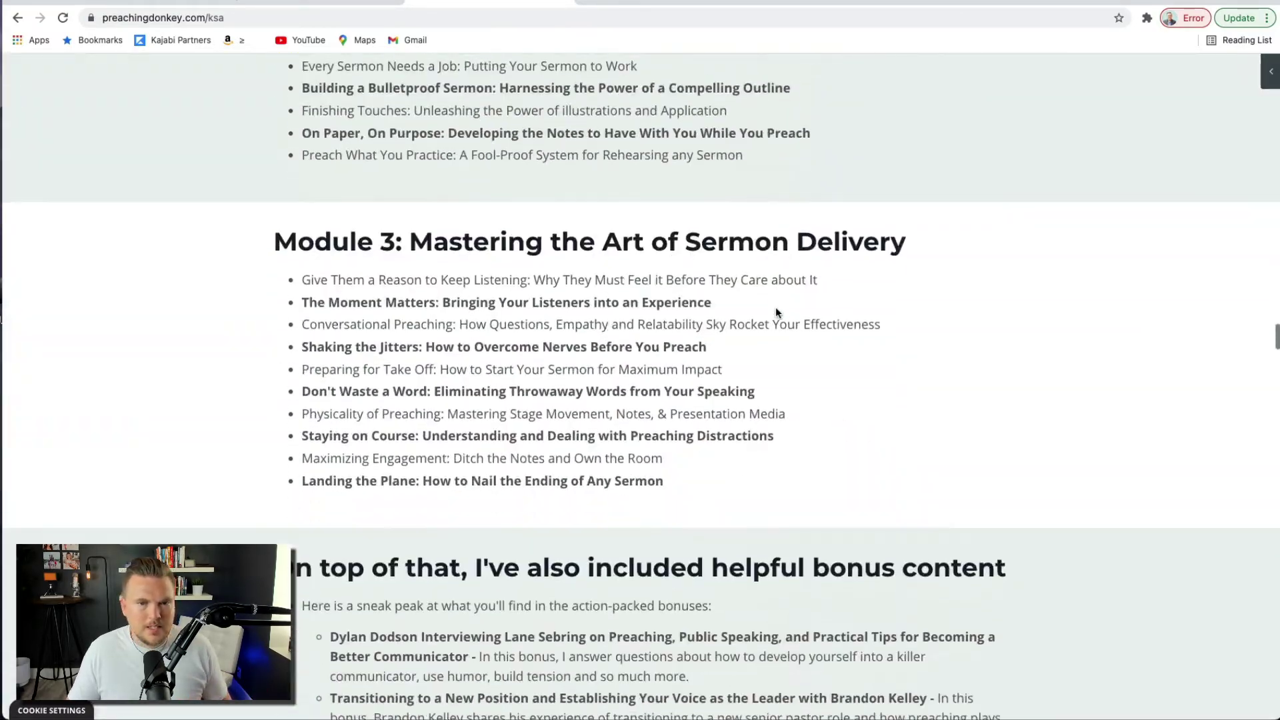
{"action": "scroll", "coordinate": [775, 313], "scroll_direction": "down", "scroll_amount": 20}
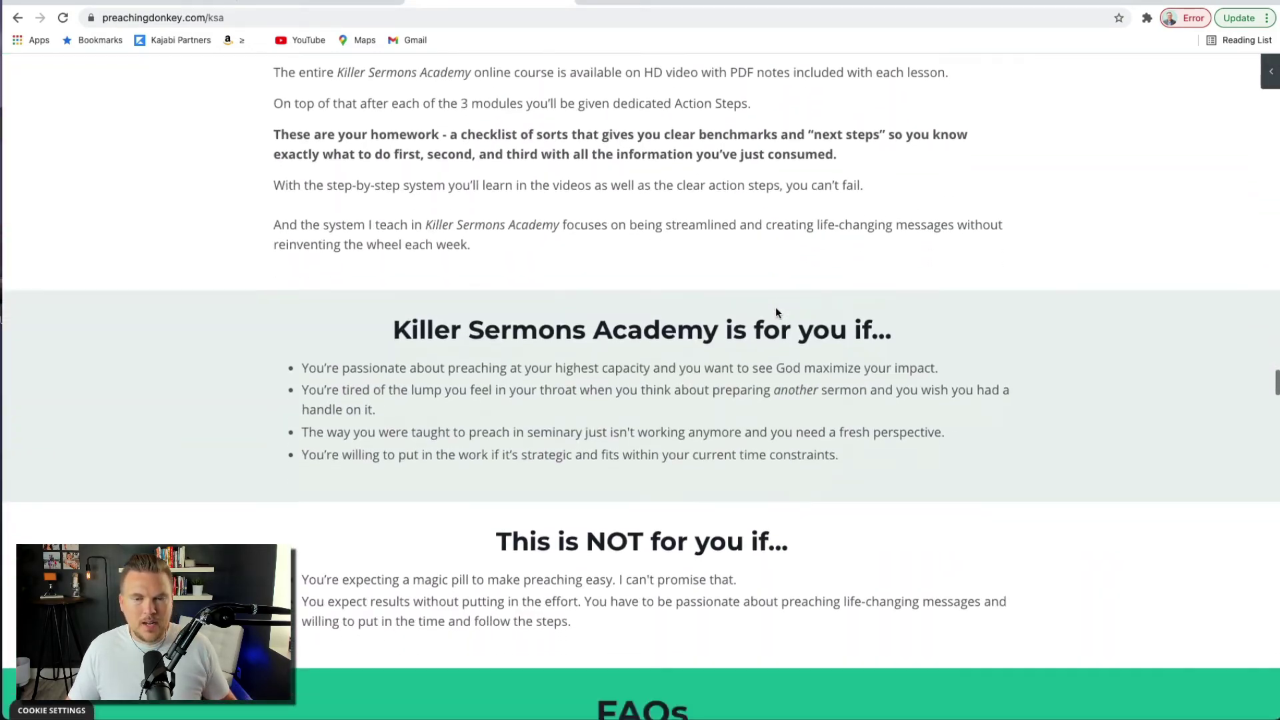
{"action": "scroll", "coordinate": [775, 312], "scroll_direction": "down", "scroll_amount": 20}
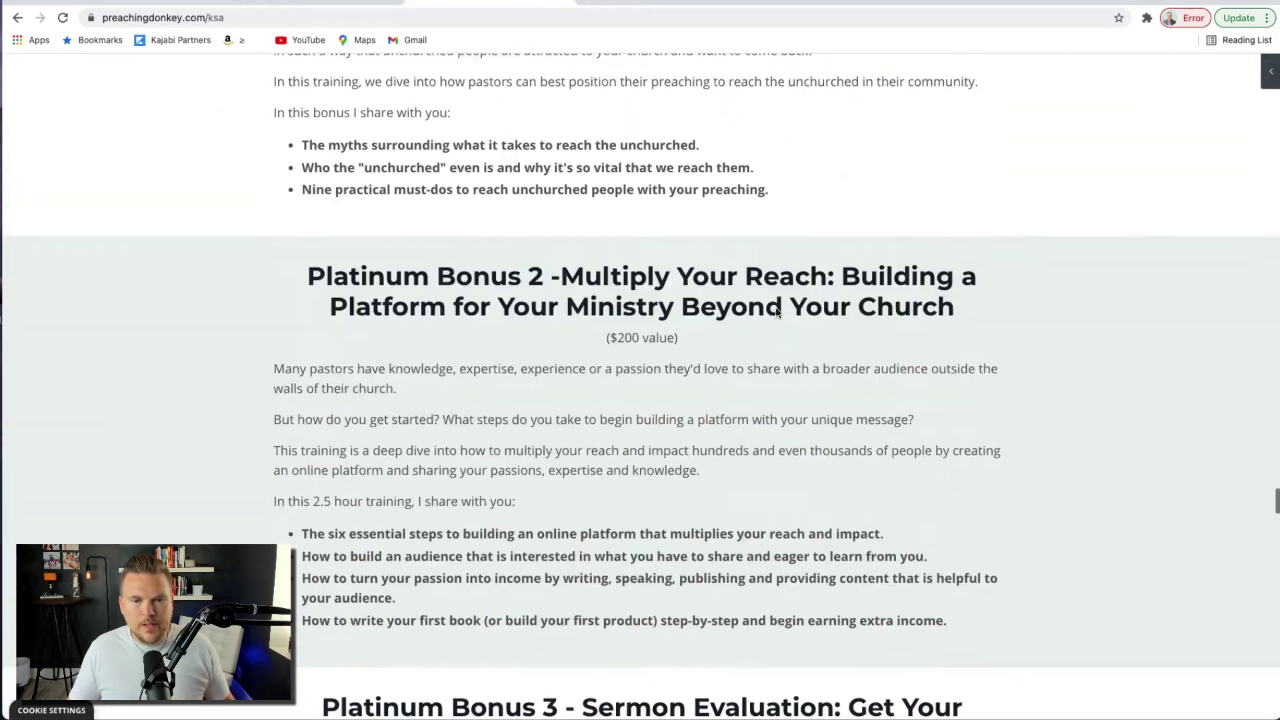
{"action": "scroll", "coordinate": [775, 313], "scroll_direction": "down", "scroll_amount": 15}
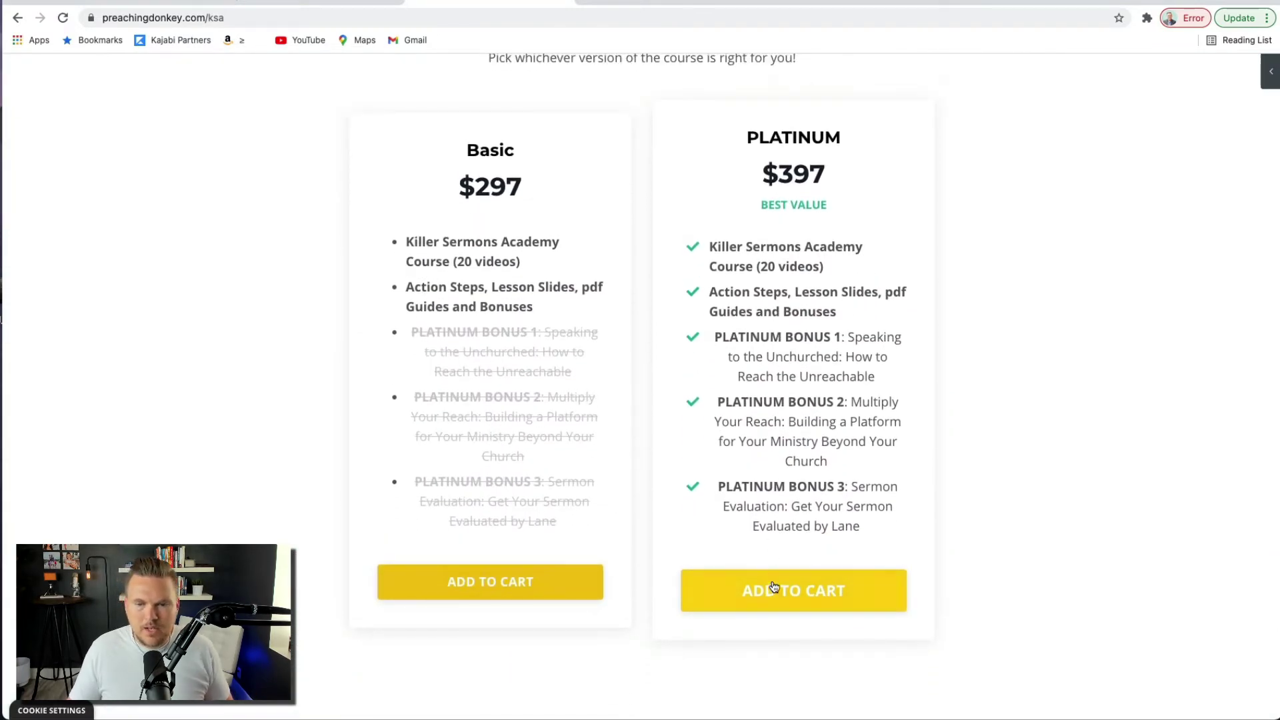
- Add the Platinum $397 option to the cart and review its checkout page
{"action": "left_click", "coordinate": [798, 598]}
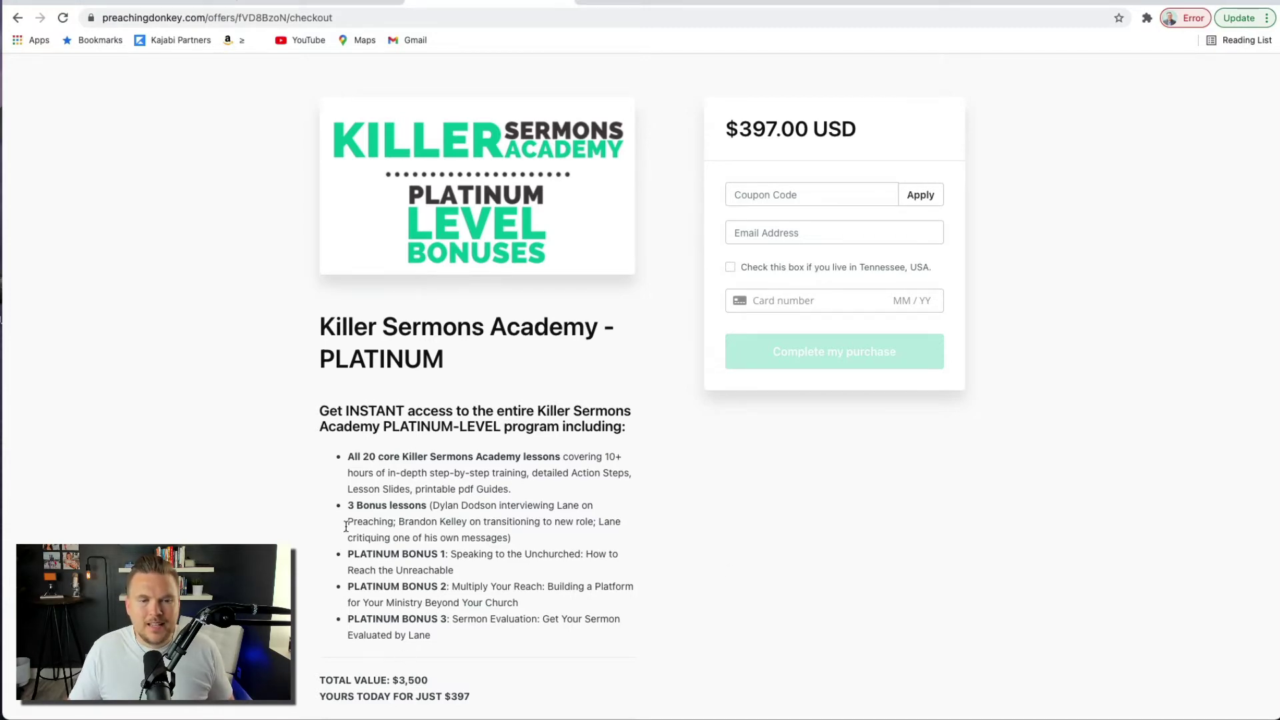
{"action": "left_click", "coordinate": [18, 18]}
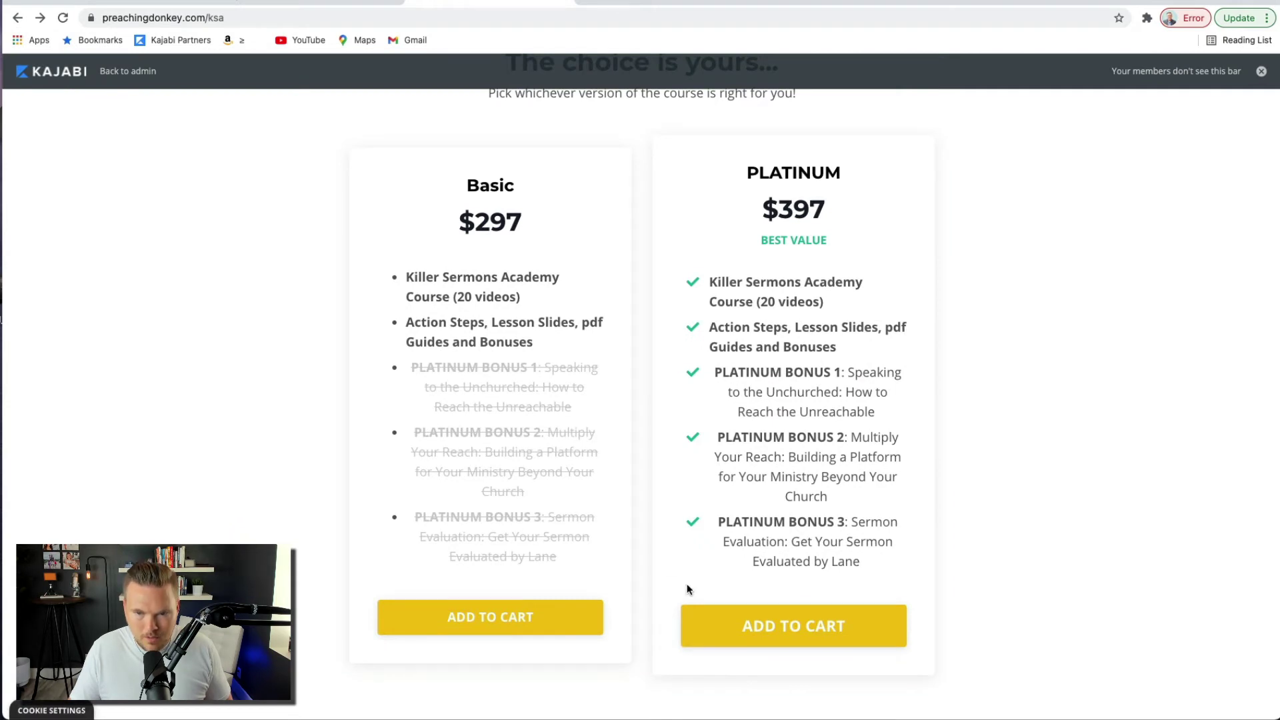
{"action": "left_click", "coordinate": [818, 634]}
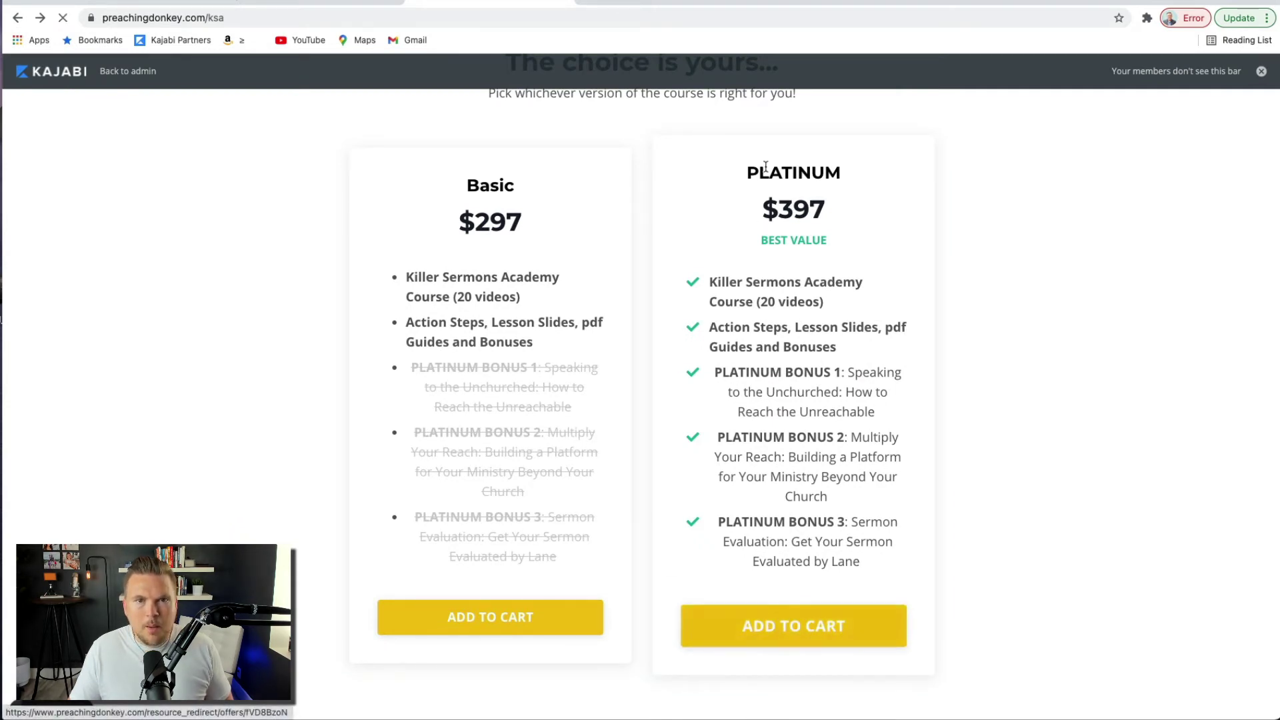
{"action": "scroll", "coordinate": [358, 468], "scroll_direction": "down", "scroll_amount": 2}
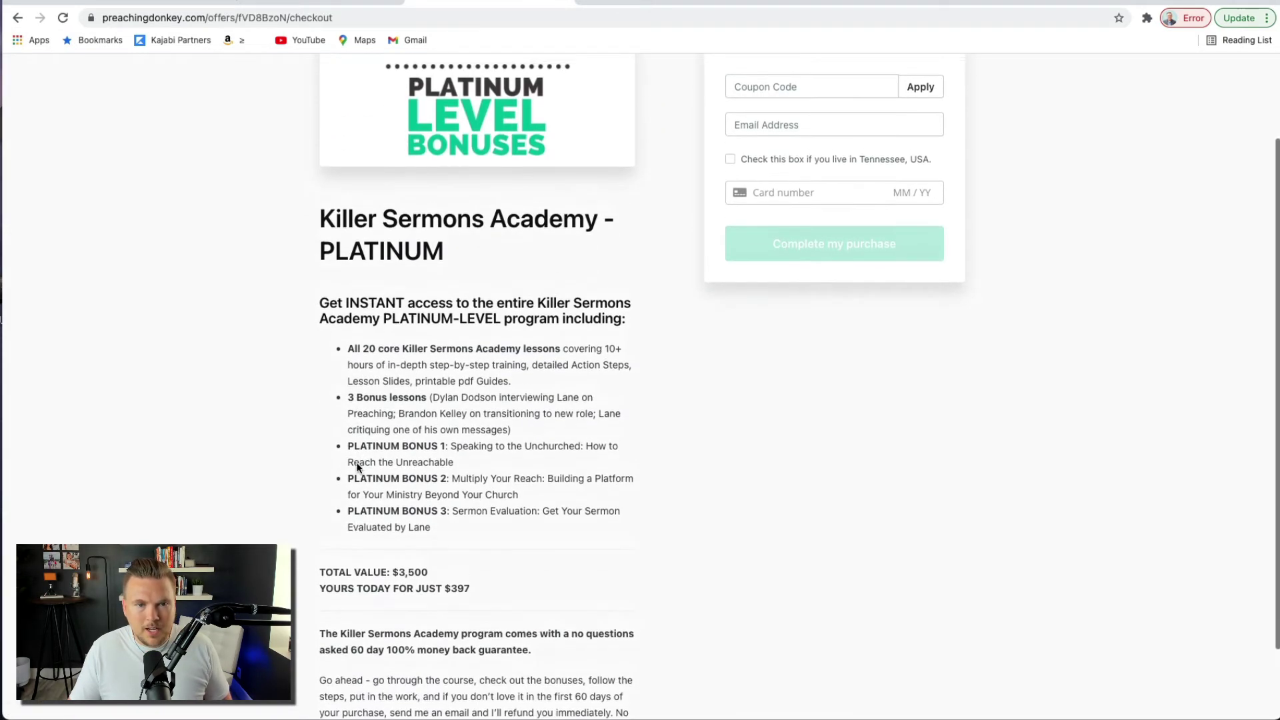
{"action": "scroll", "coordinate": [358, 468], "scroll_direction": "up", "scroll_amount": 2}
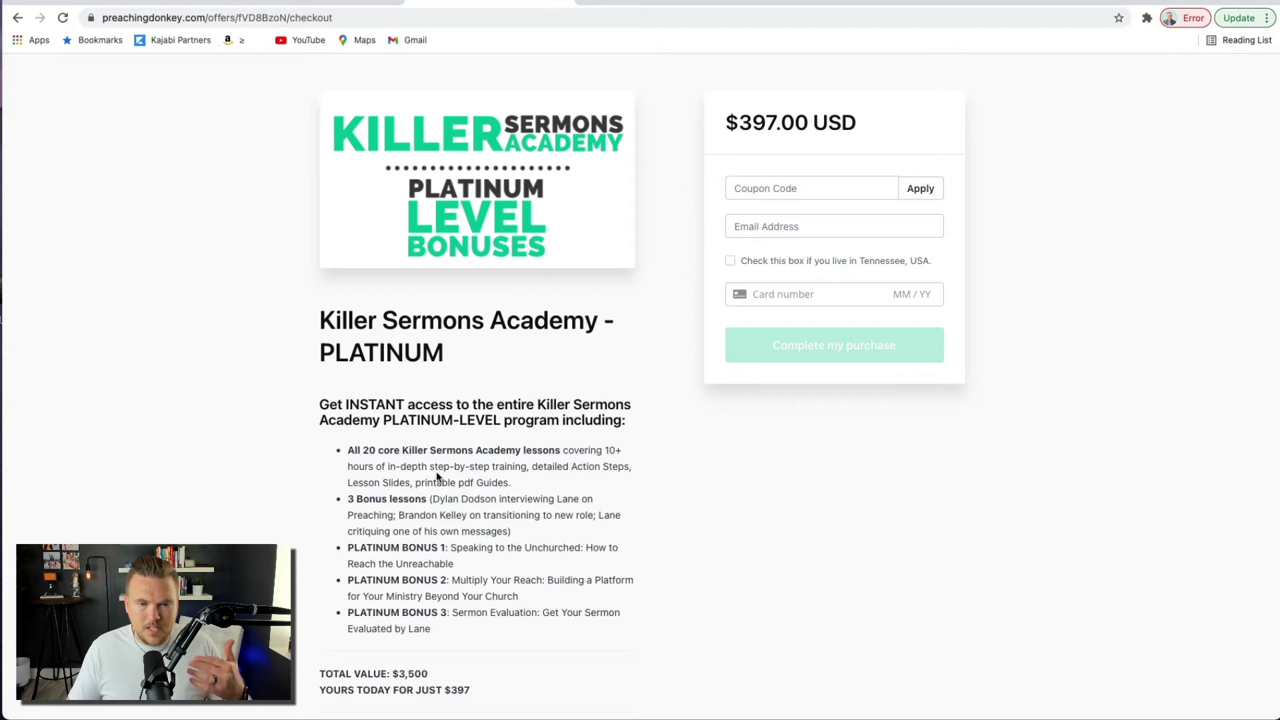
{"action": "scroll", "coordinate": [390, 582], "scroll_direction": "down", "scroll_amount": 3}
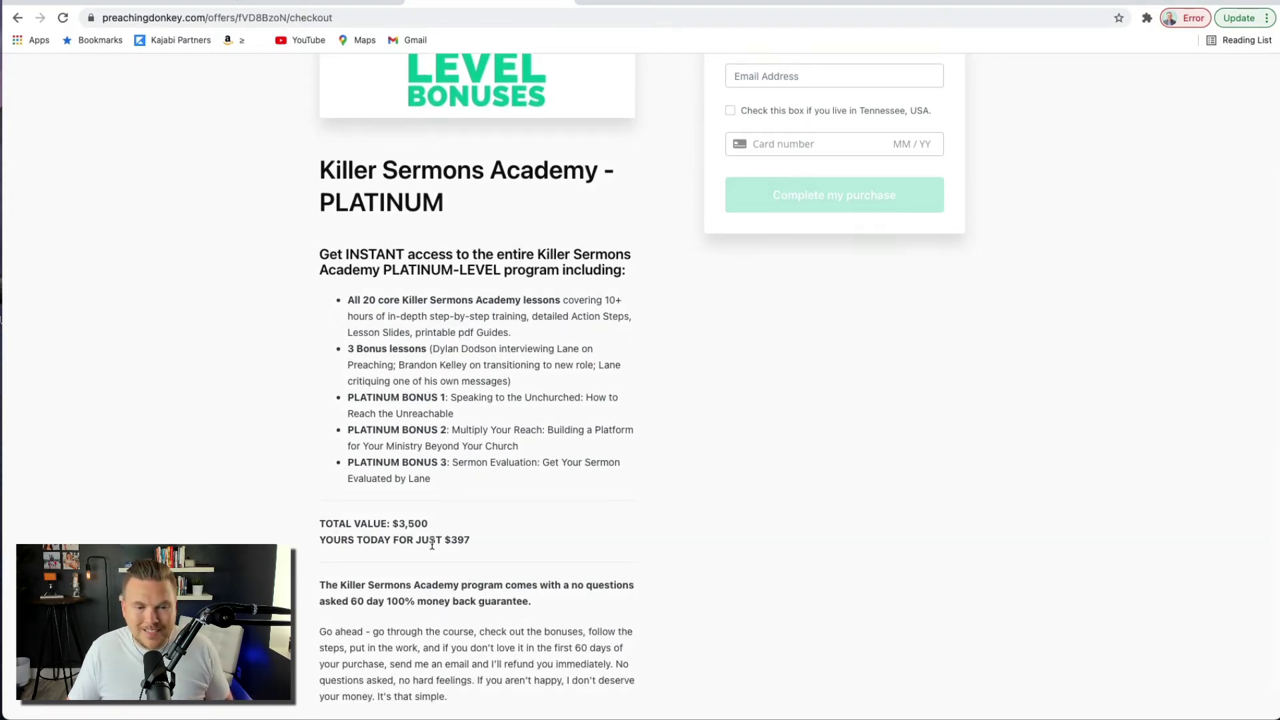
{"action": "scroll", "coordinate": [432, 545], "scroll_direction": "down", "scroll_amount": 1}
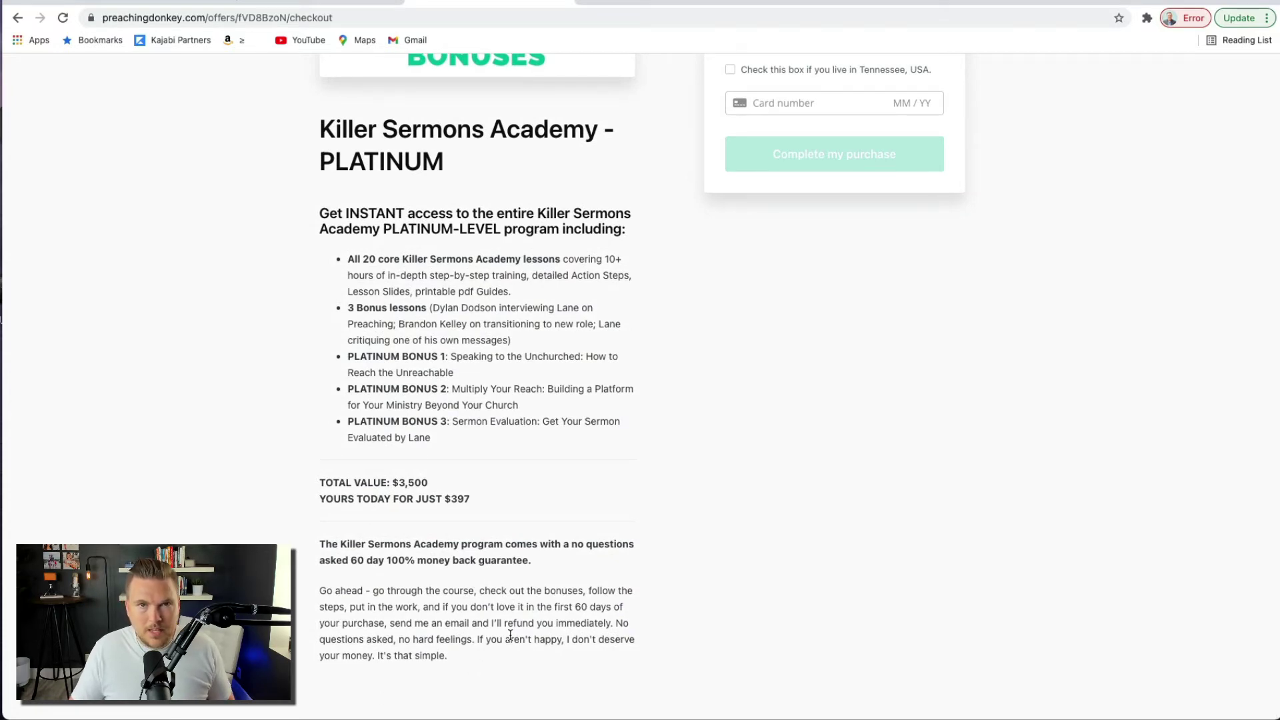
{"action": "scroll", "coordinate": [510, 635], "scroll_direction": "up", "scroll_amount": 4}
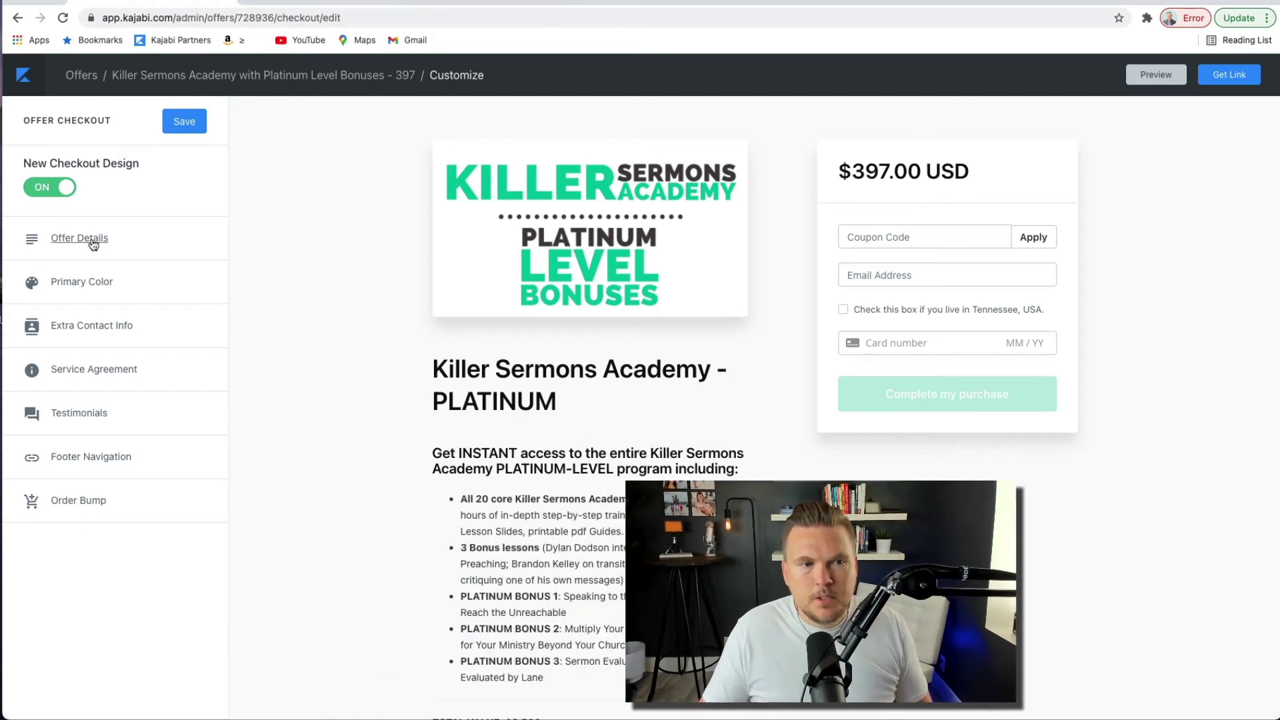
- Review the offer details title, then go back and open Extra Contact Info settings
{"action": "left_click", "coordinate": [94, 241]}
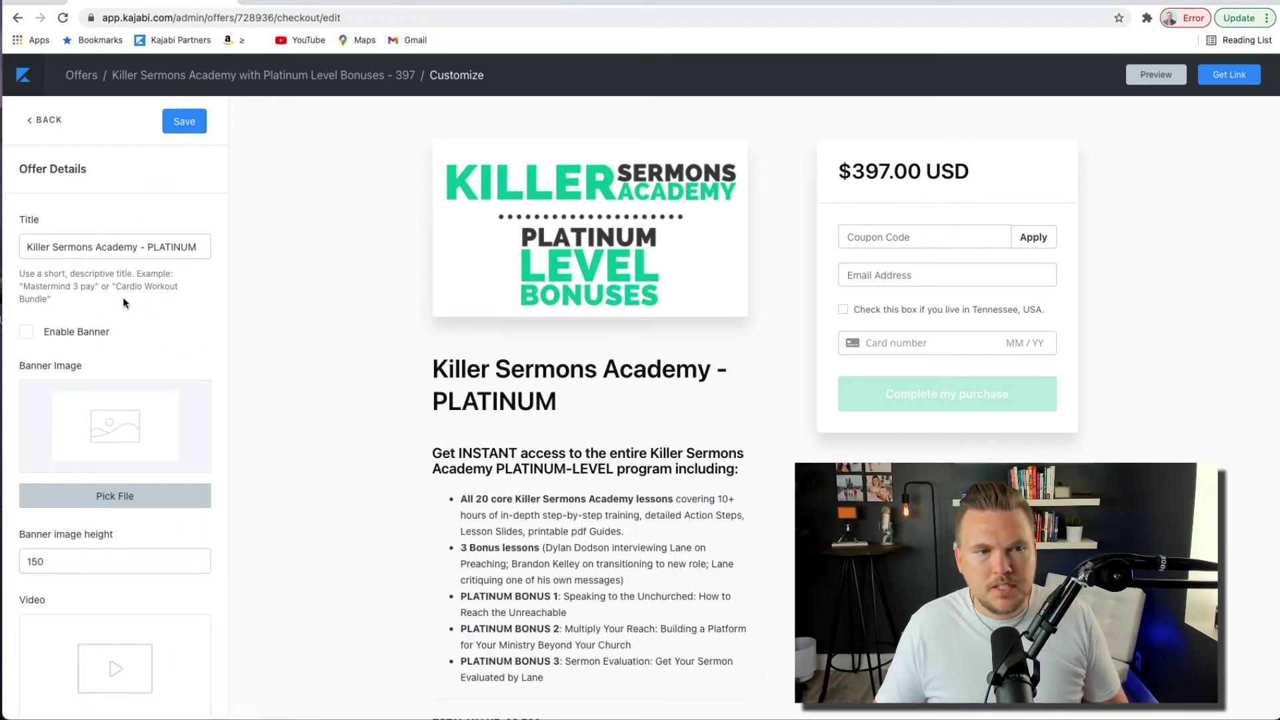
{"action": "left_click", "coordinate": [102, 251]}
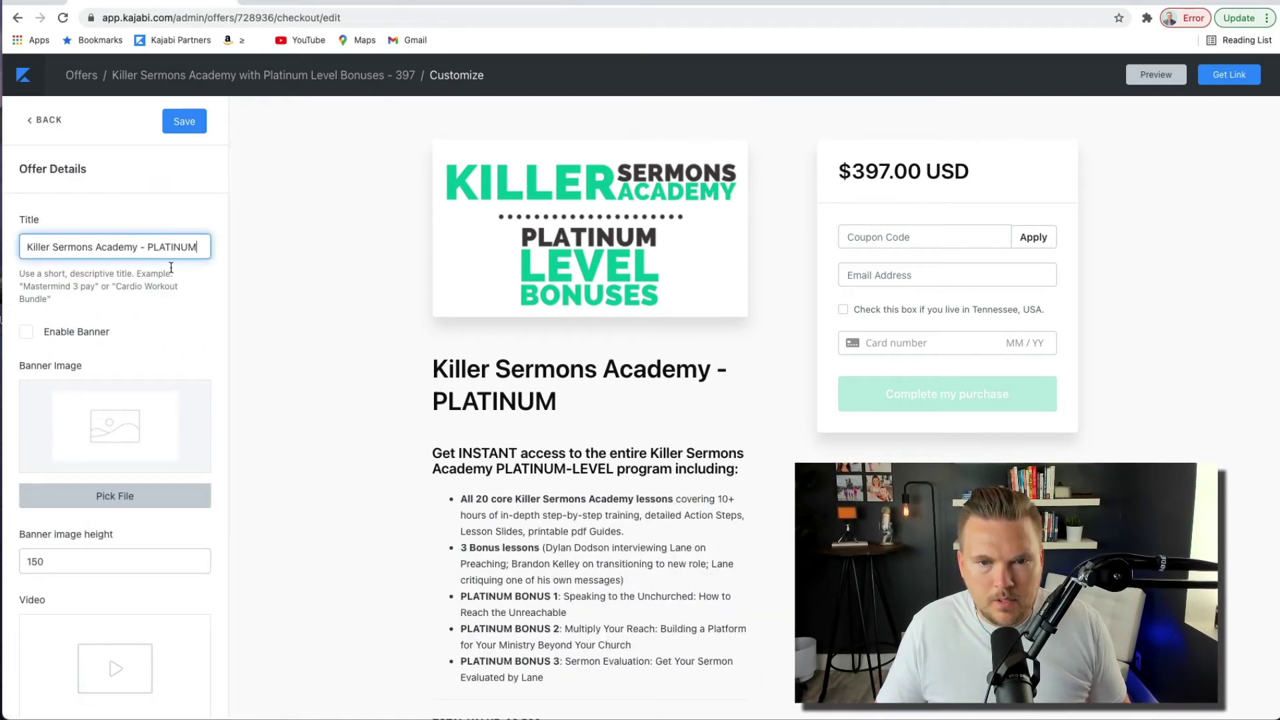
{"action": "scroll", "coordinate": [119, 383], "scroll_direction": "down", "scroll_amount": 1}
{"action": "scroll", "coordinate": [119, 382], "scroll_direction": "up", "scroll_amount": 1}
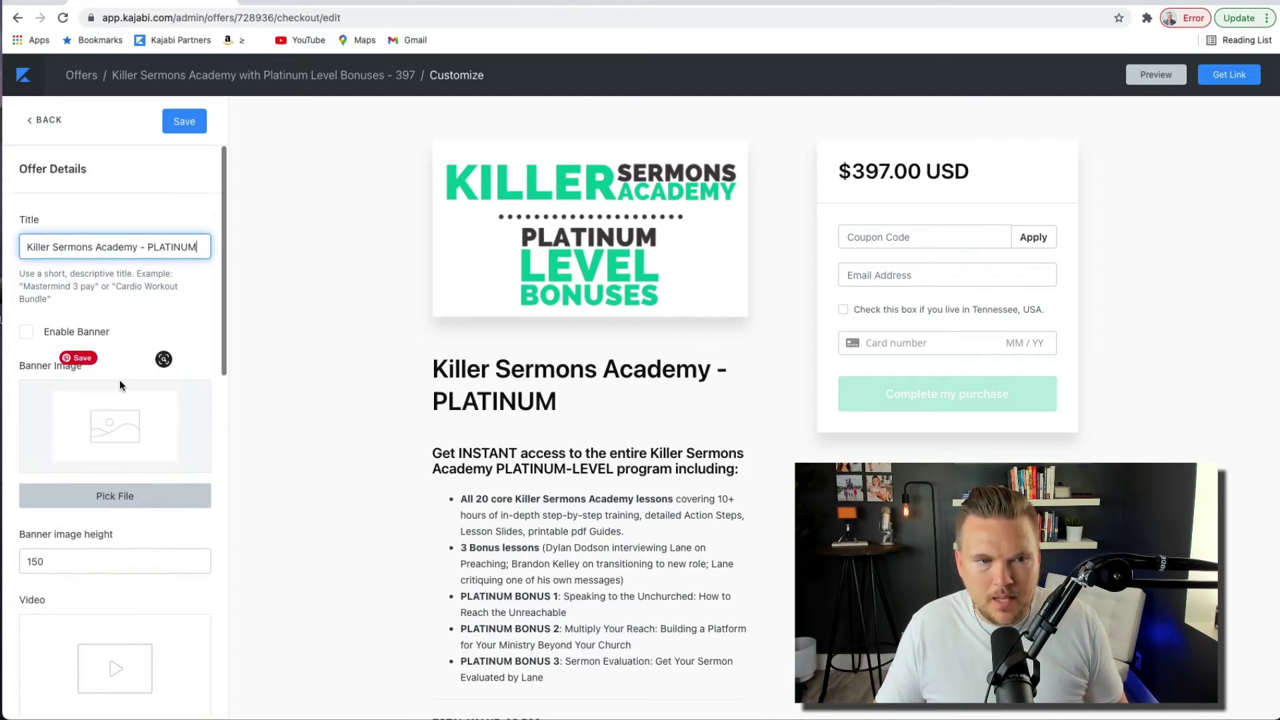
{"action": "left_click", "coordinate": [48, 122]}
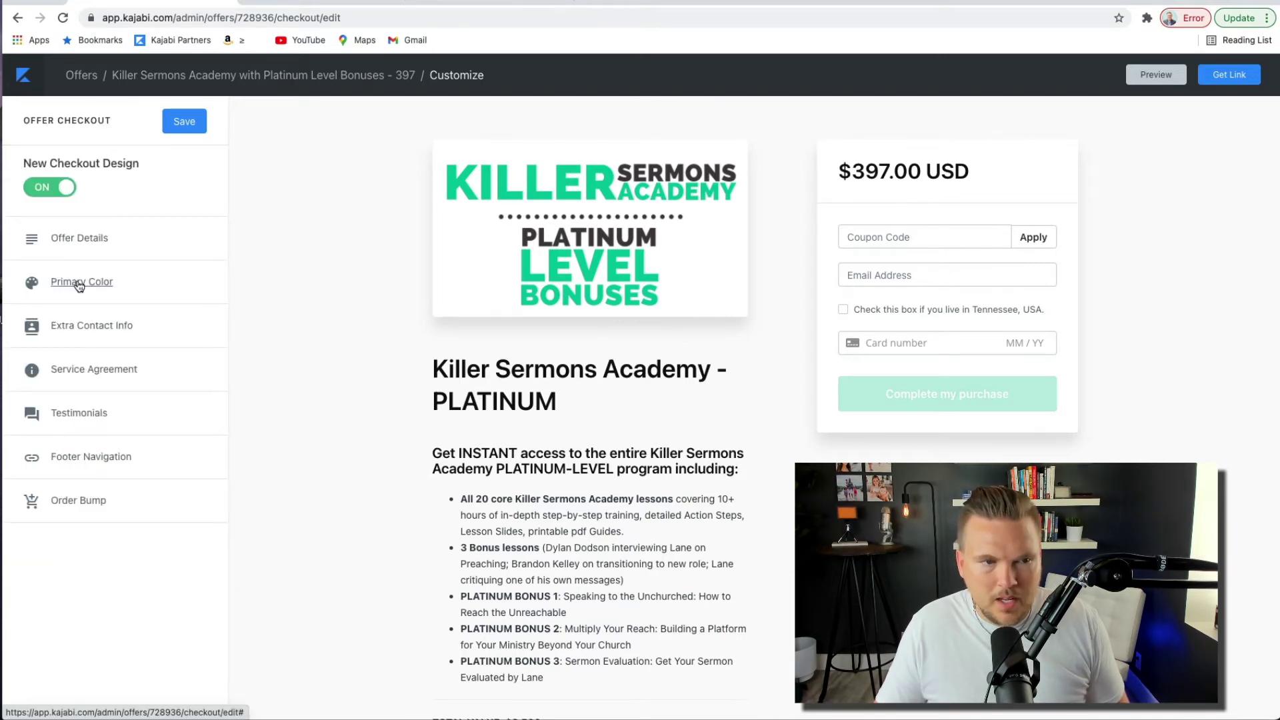
{"action": "left_click", "coordinate": [87, 325]}
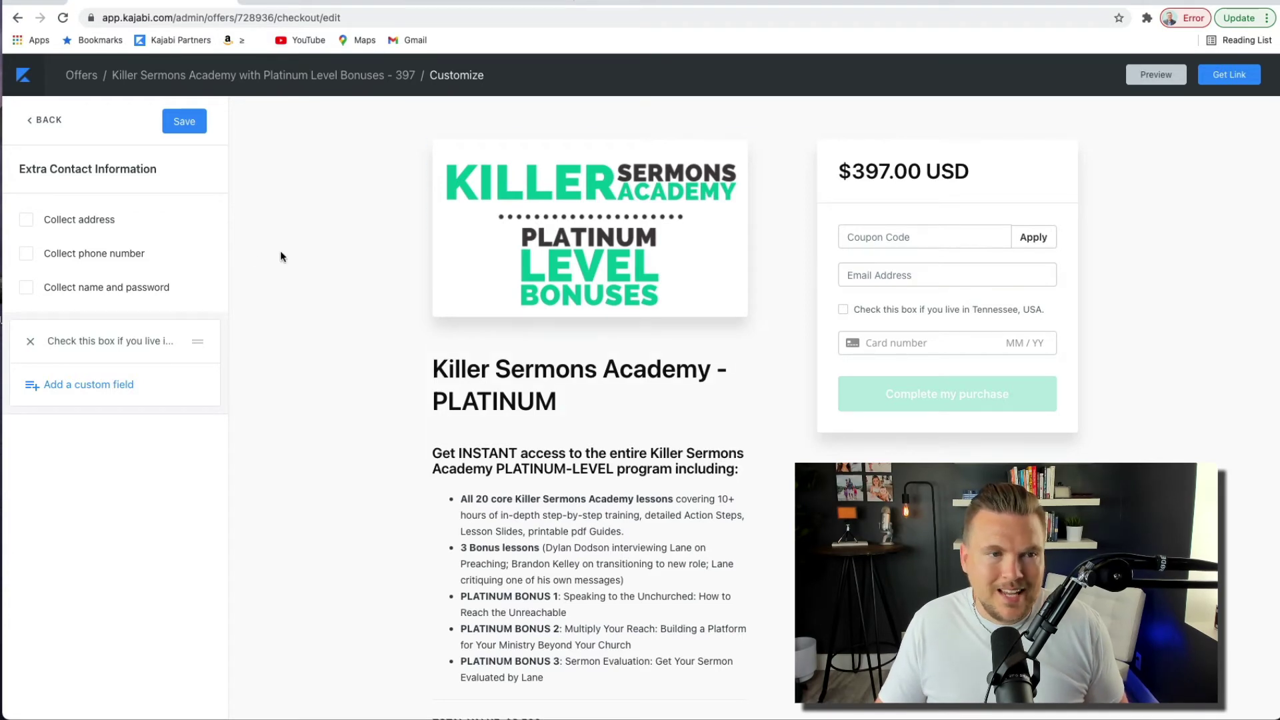
- Look through the Service Agreement and Testimonials settings, returning to the Offer Checkout list
{"action": "left_click", "coordinate": [36, 120]}
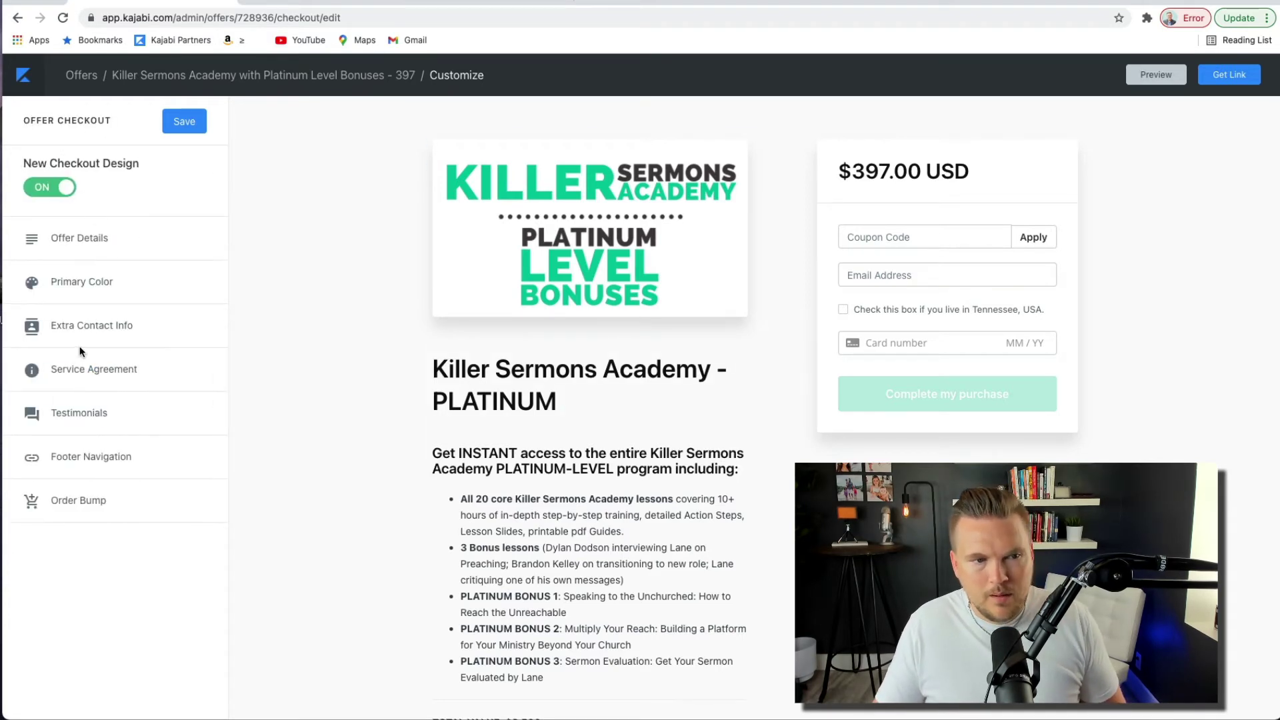
{"action": "left_click", "coordinate": [86, 371]}
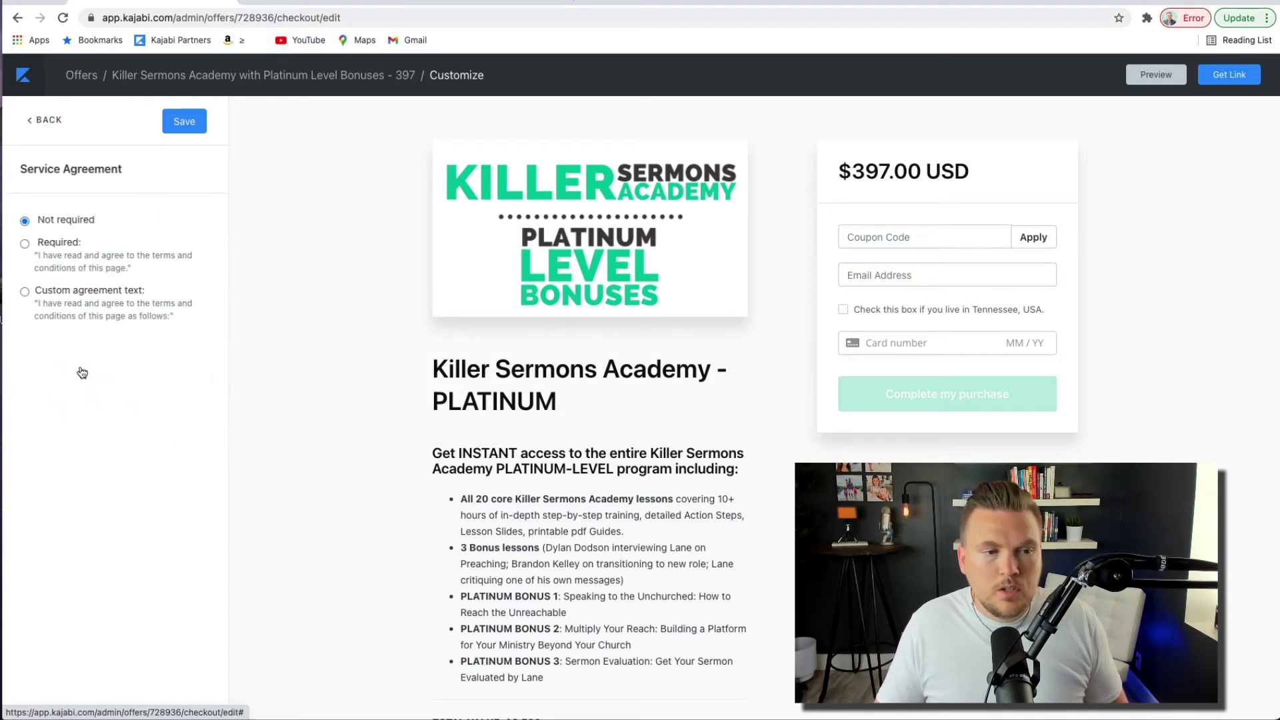
{"action": "left_click", "coordinate": [30, 120]}
{"action": "left_click", "coordinate": [76, 414]}
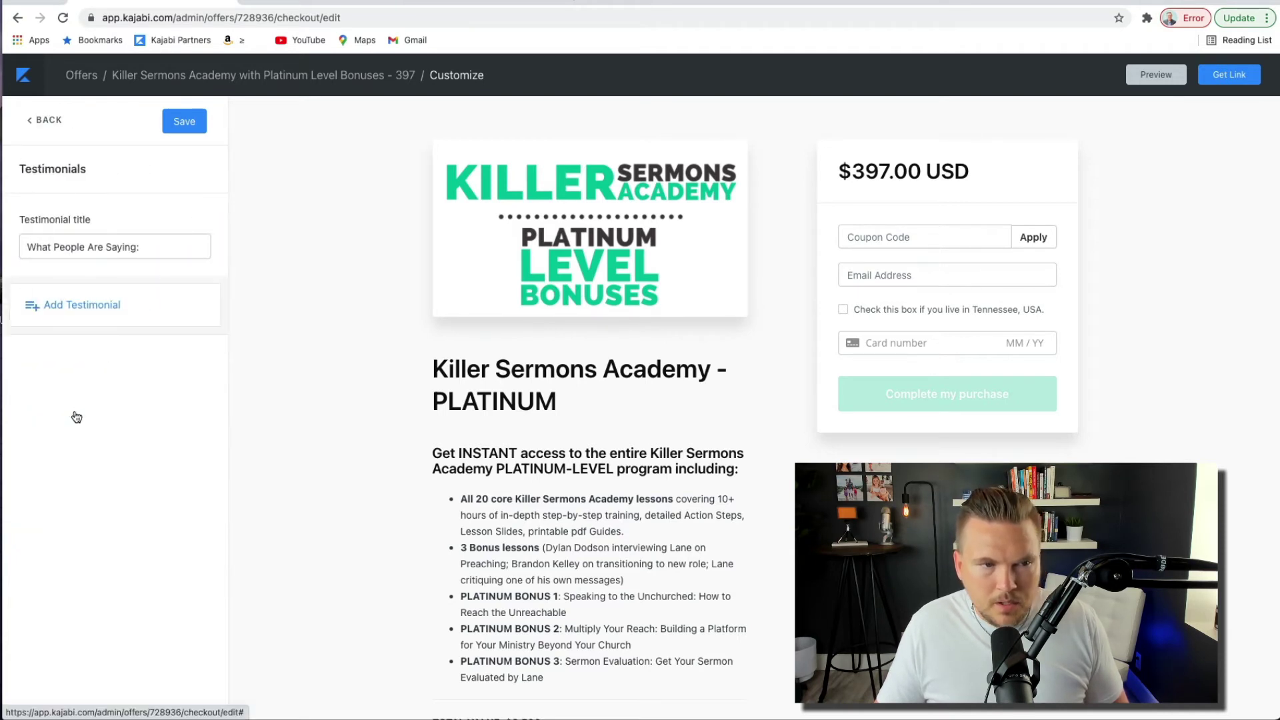
{"action": "left_click", "coordinate": [44, 120]}
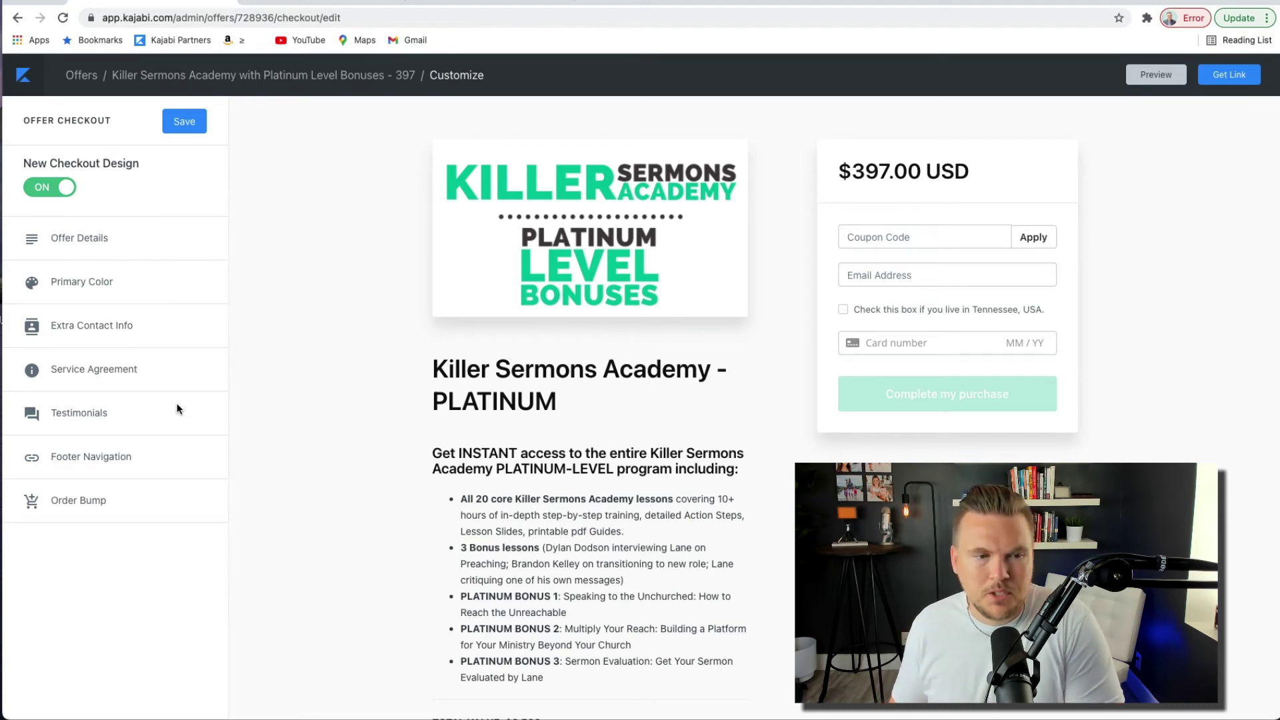
- Set Preaching Jumpstart Basic as the checkout's order bump and save
{"action": "left_click", "coordinate": [75, 501]}
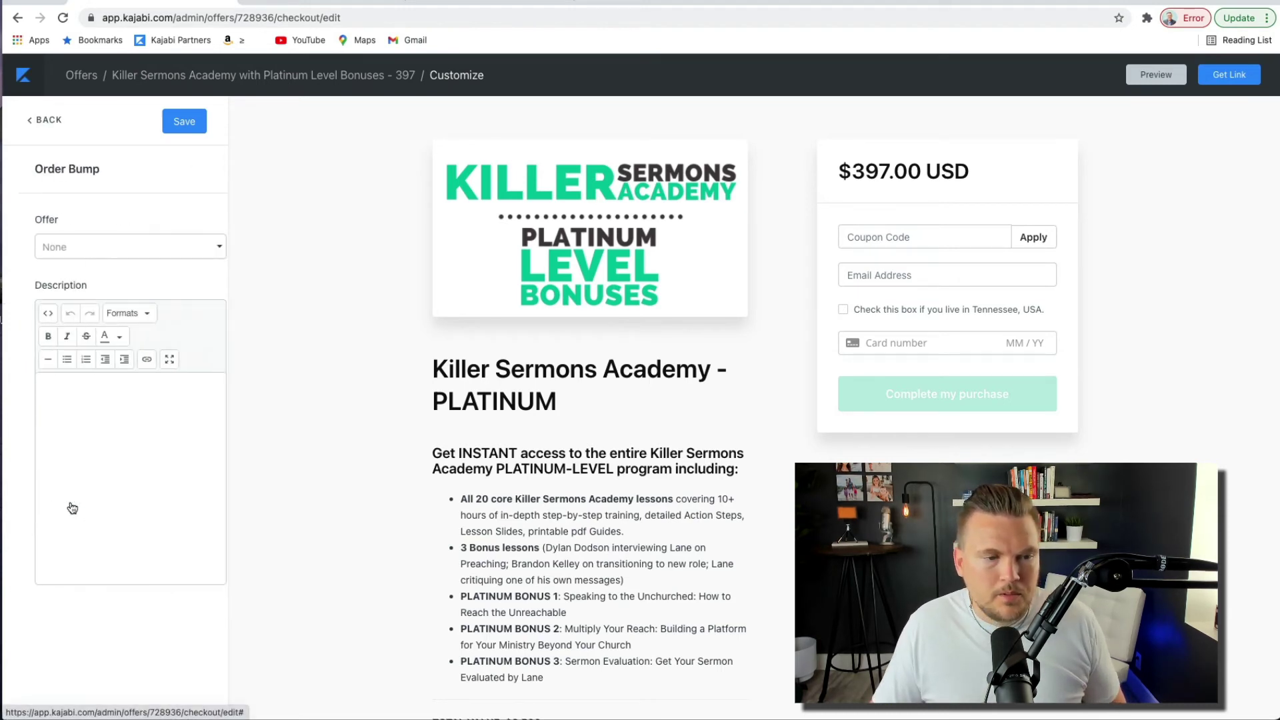
{"action": "left_click", "coordinate": [203, 248]}
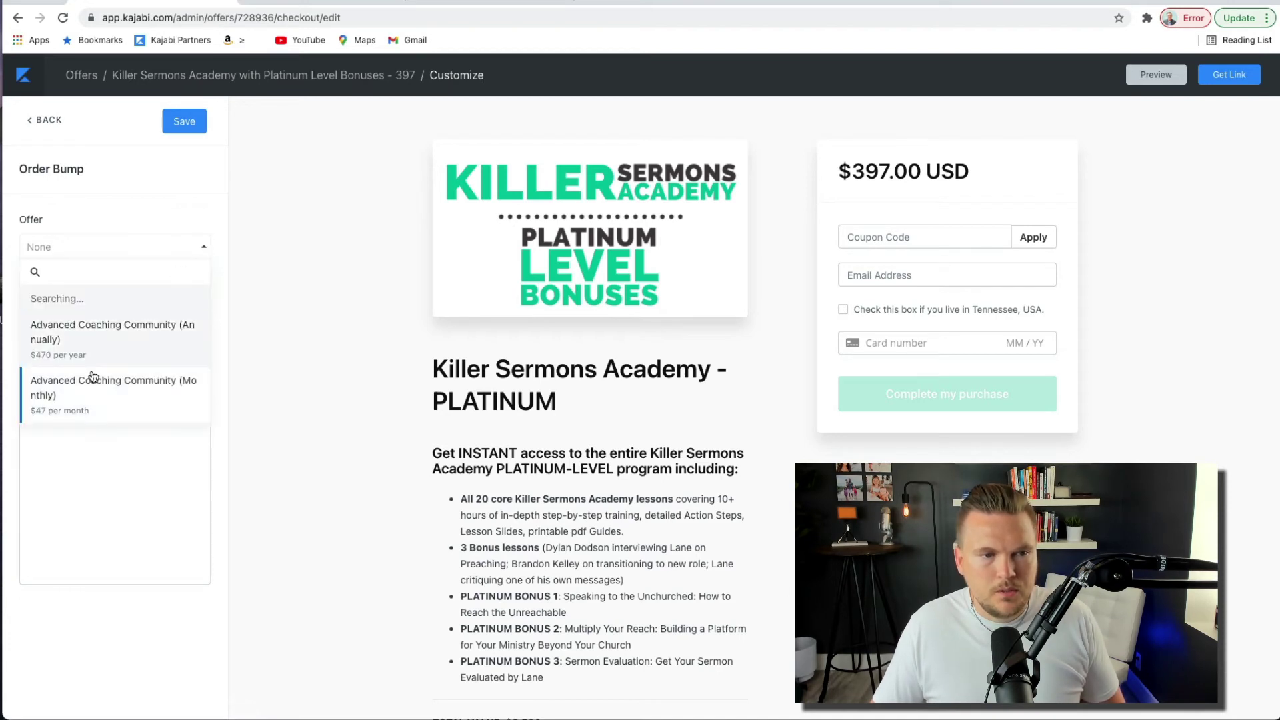
{"action": "scroll", "coordinate": [94, 375], "scroll_direction": "down", "scroll_amount": 5}
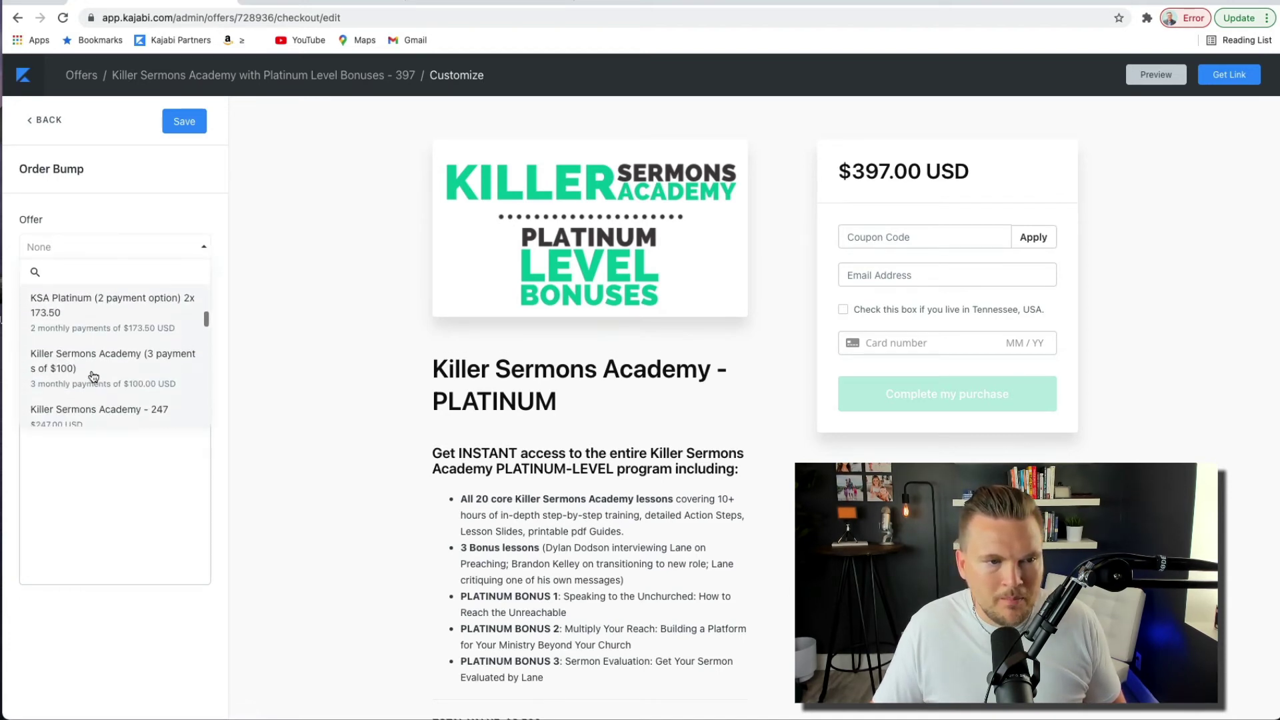
{"action": "scroll", "coordinate": [94, 376], "scroll_direction": "down", "scroll_amount": 4}
{"action": "scroll", "coordinate": [94, 377], "scroll_direction": "down", "scroll_amount": 4}
{"action": "scroll", "coordinate": [94, 376], "scroll_direction": "down", "scroll_amount": 4}
{"action": "scroll", "coordinate": [94, 377], "scroll_direction": "down", "scroll_amount": 4}
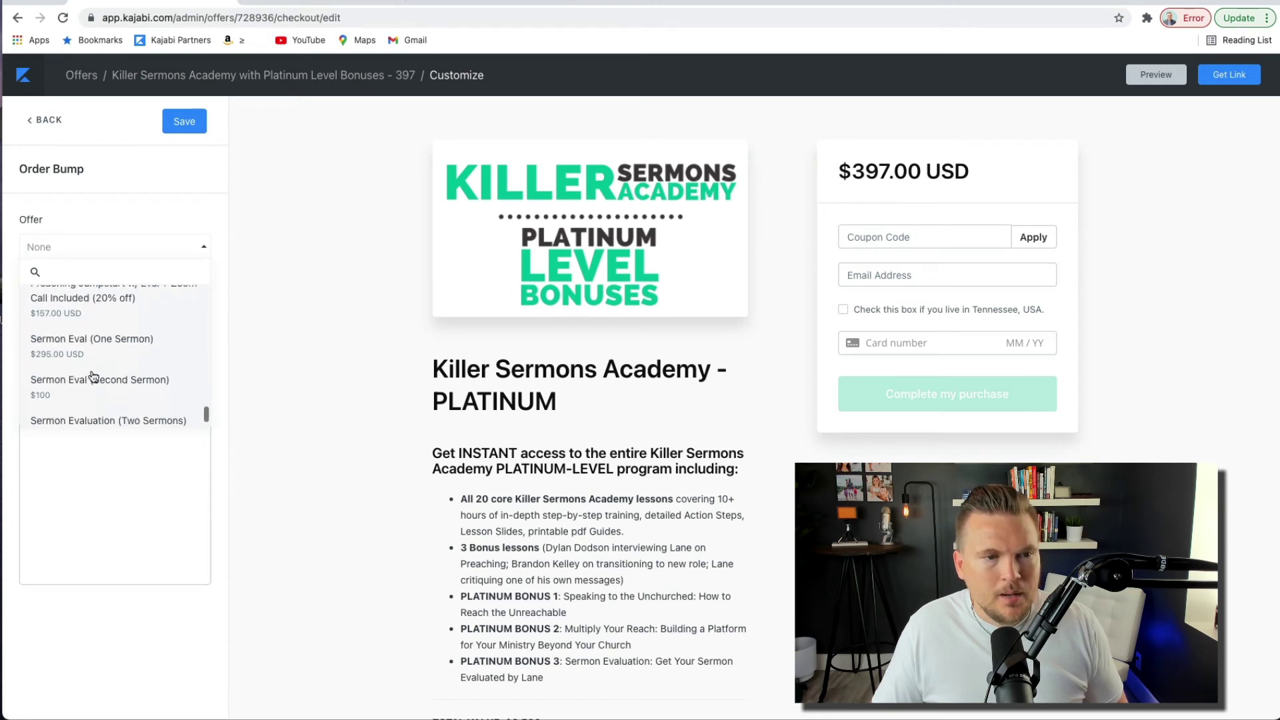
{"action": "scroll", "coordinate": [92, 375], "scroll_direction": "up", "scroll_amount": 1}
{"action": "scroll", "coordinate": [100, 351], "scroll_direction": "up", "scroll_amount": 3}
{"action": "left_click", "coordinate": [100, 348]}
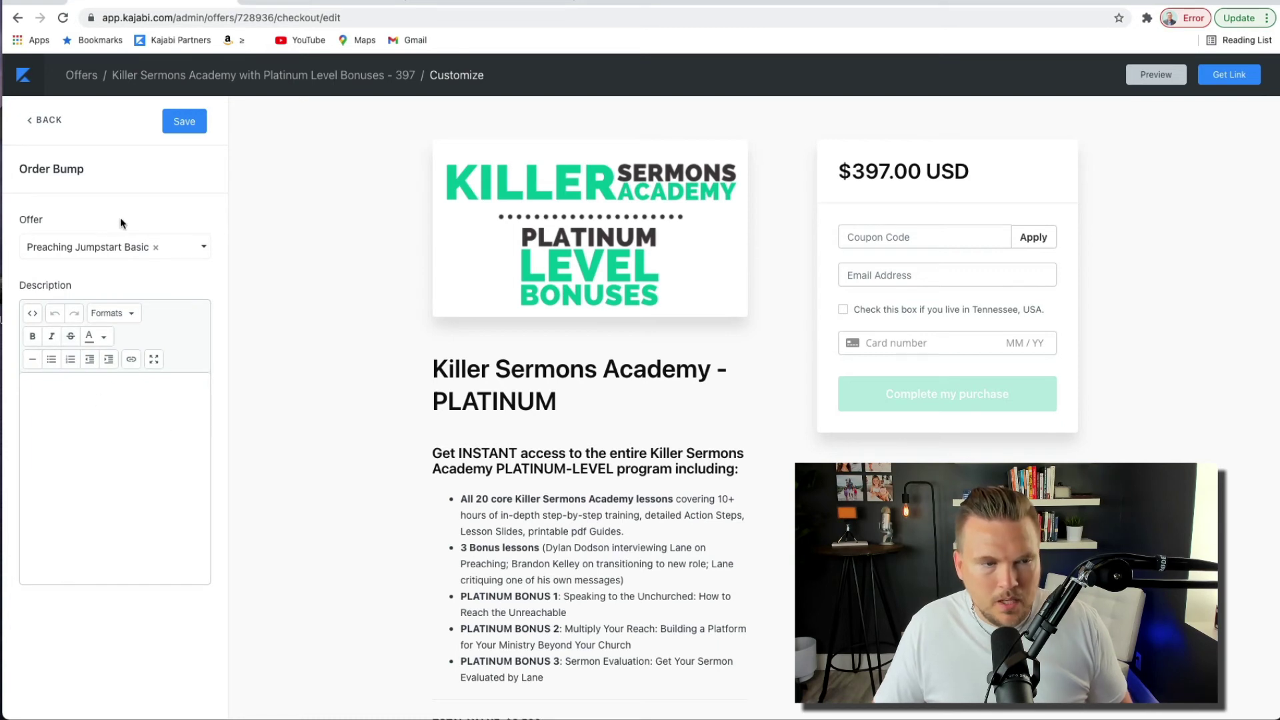
{"action": "left_click", "coordinate": [72, 410]}
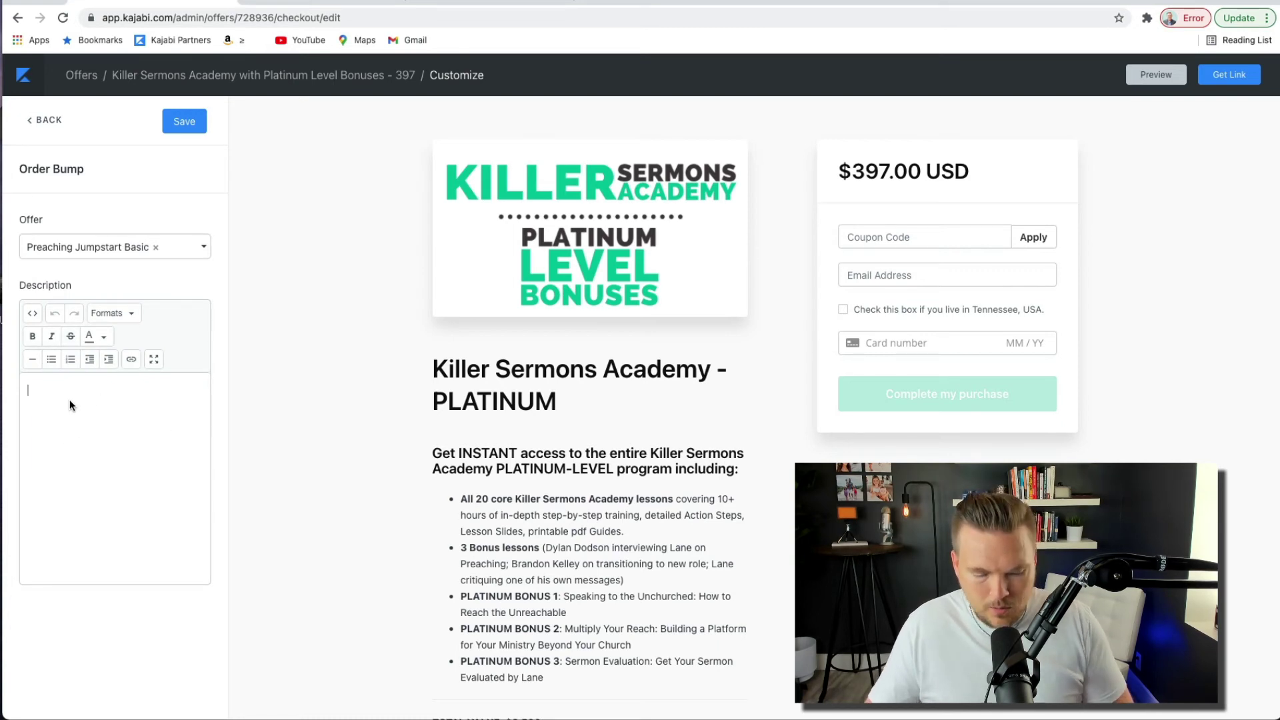
{"action": "left_click", "coordinate": [184, 122]}
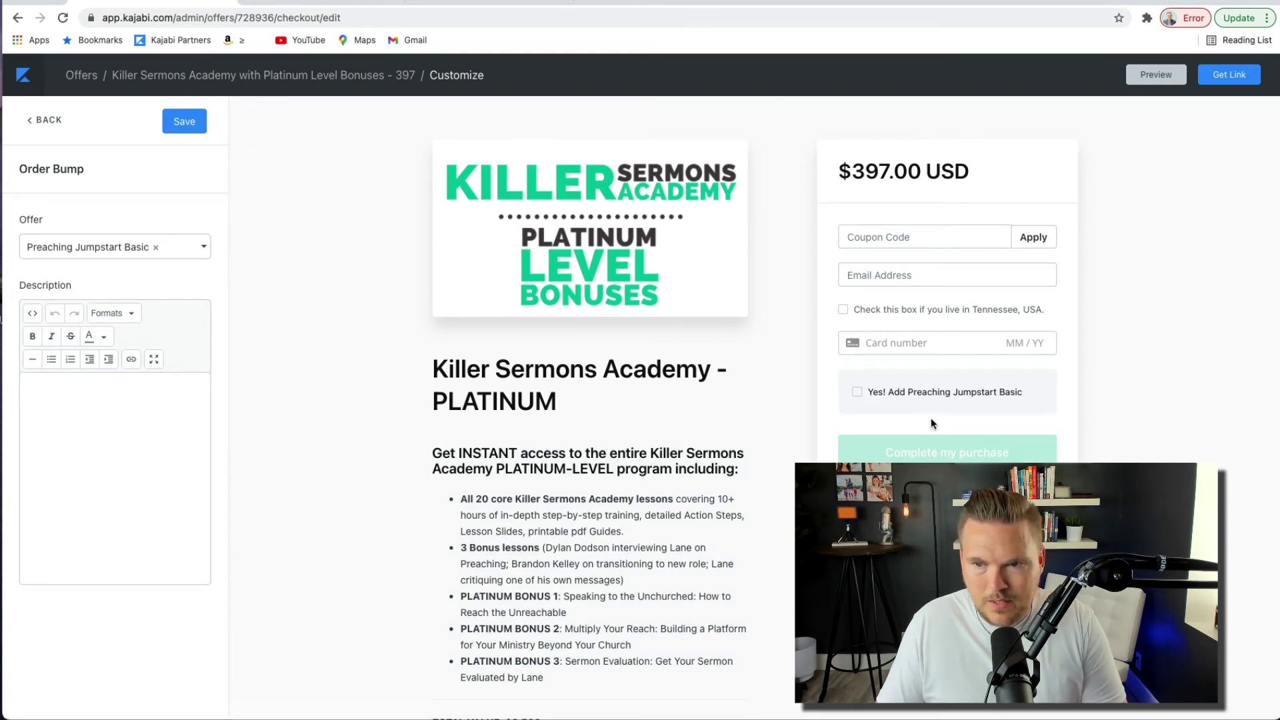
- Change the order bump offer back to None
{"action": "mouse_move", "coordinate": [893, 400]}
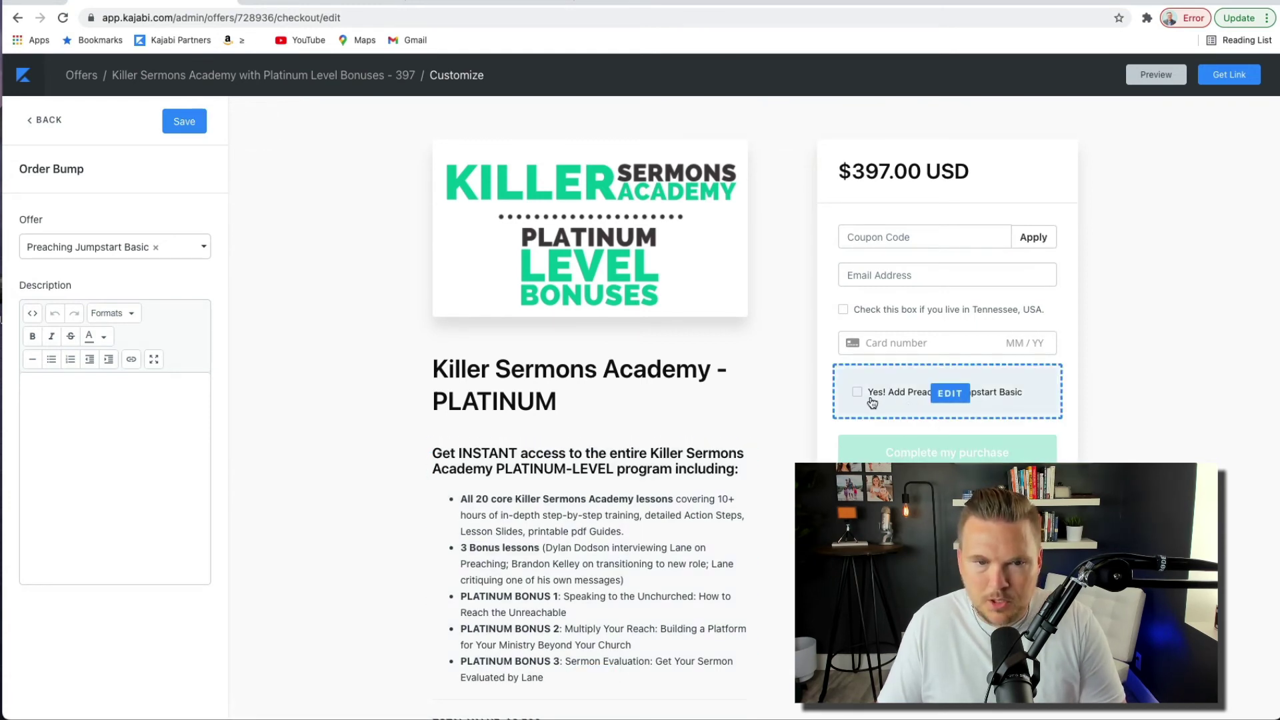
{"action": "left_click", "coordinate": [205, 248]}
{"action": "scroll", "coordinate": [68, 308], "scroll_direction": "up", "scroll_amount": 5}
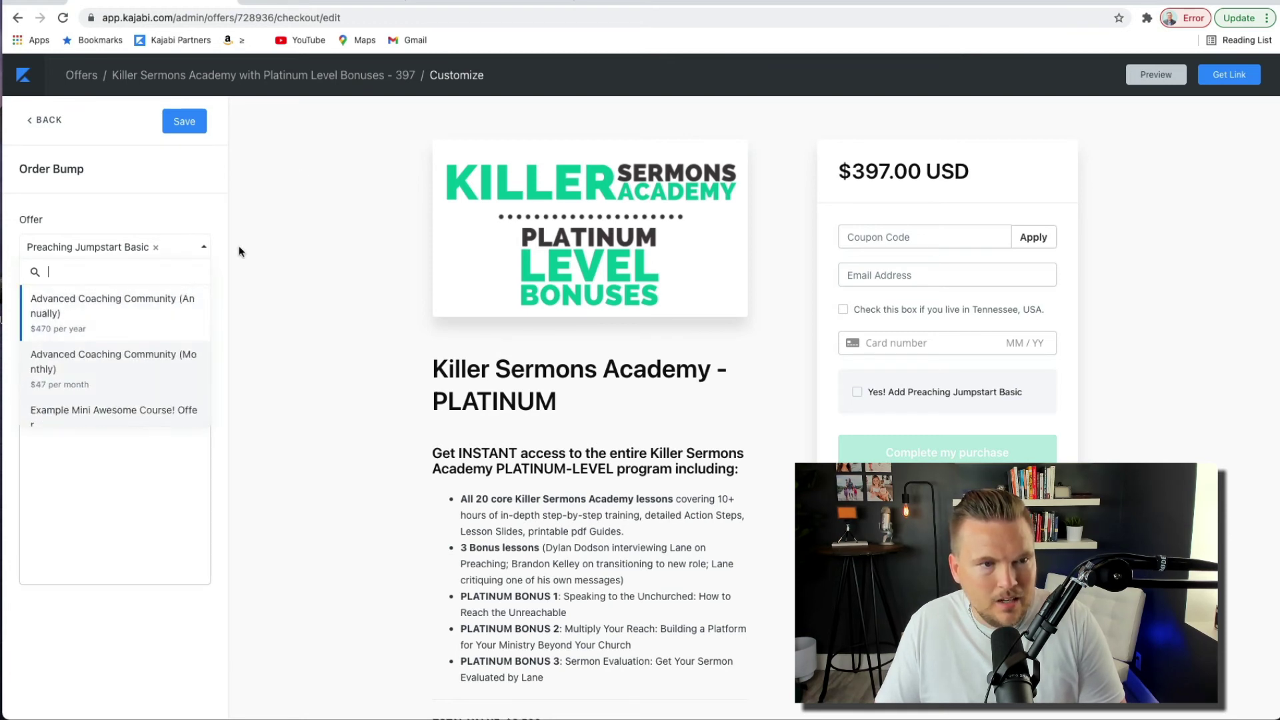
{"action": "left_click", "coordinate": [241, 282]}
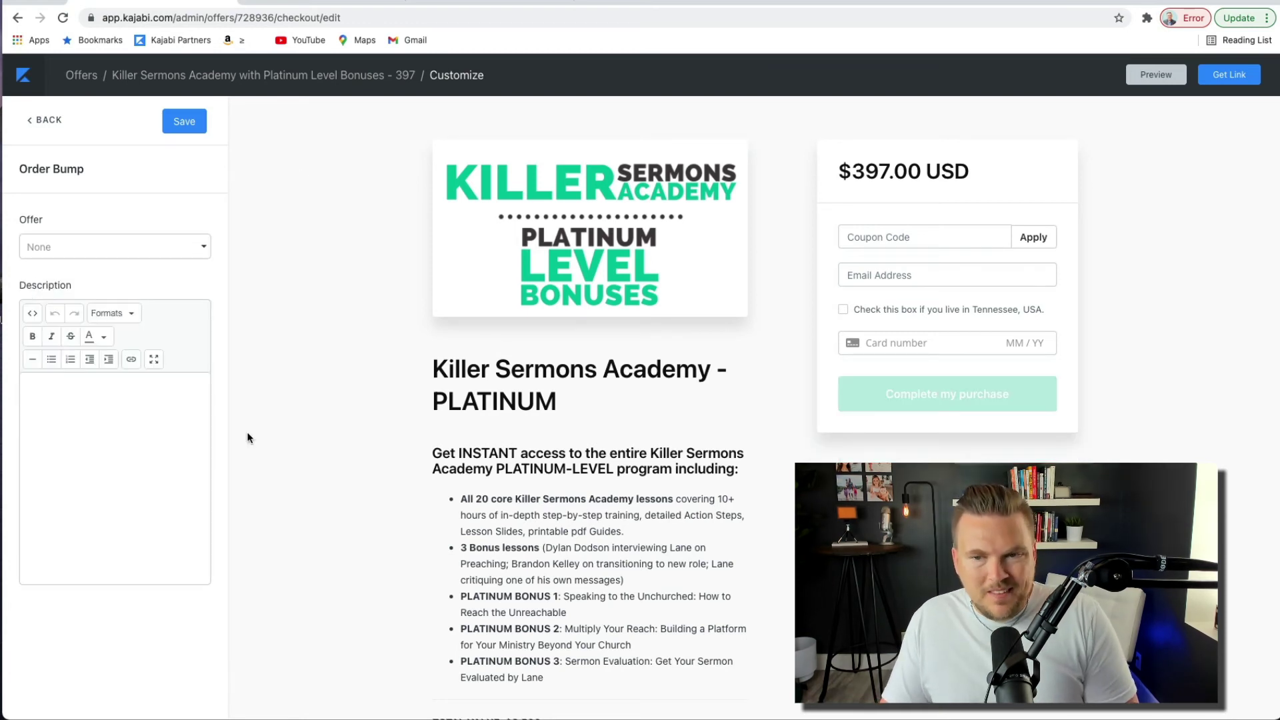